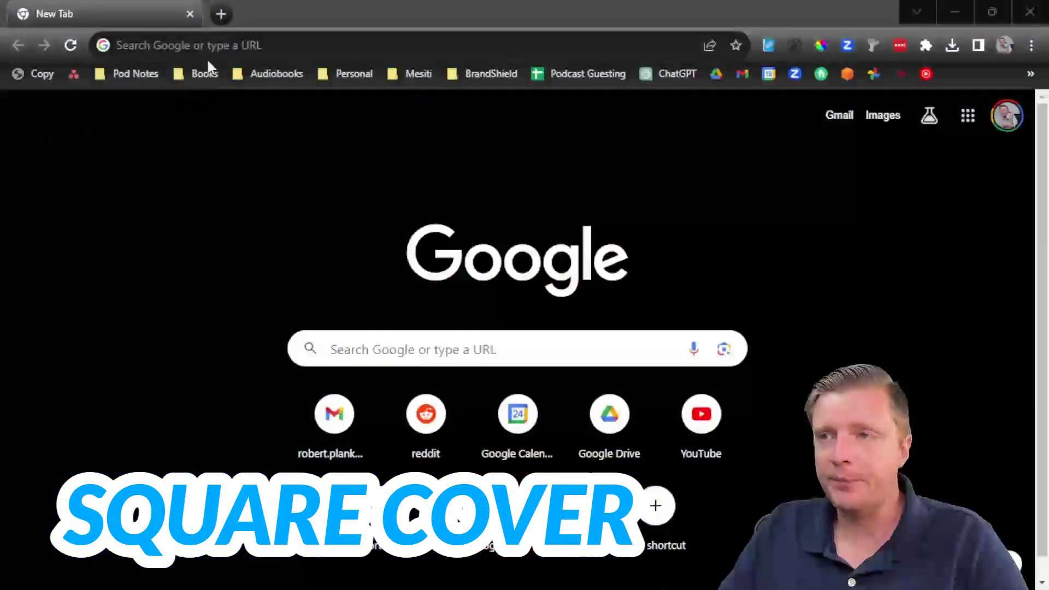
Go to audible.com and search for the narrator's name
{"action": "left_click", "coordinate": [215, 42]}
{"action": "type", "text": "audible.com"}
{"action": "key", "text": "Return"}
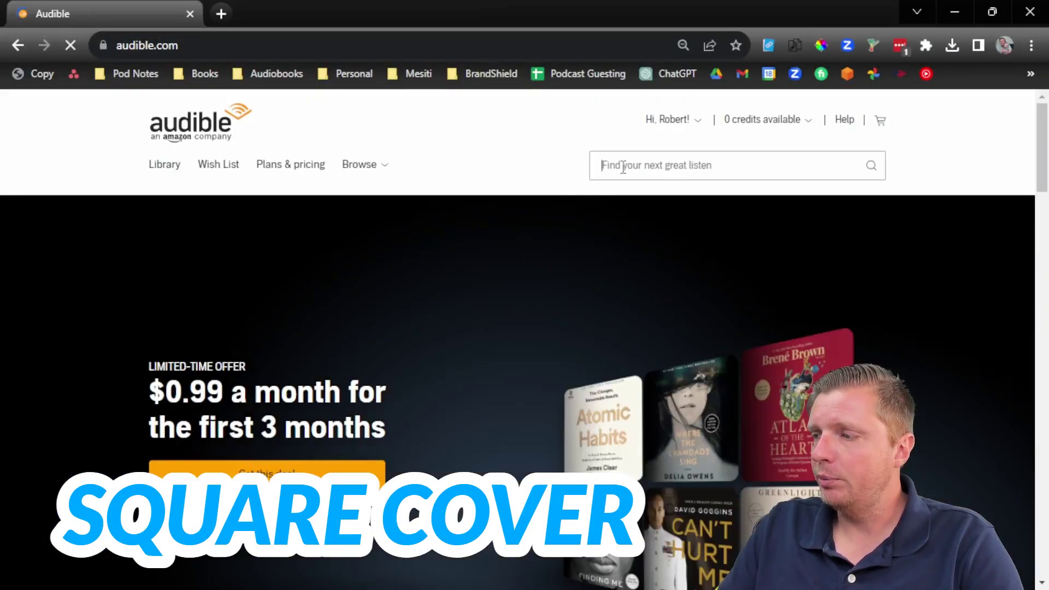
{"action": "left_click", "coordinate": [623, 169]}
{"action": "scroll", "coordinate": [629, 344], "scroll_direction": "down", "scroll_amount": 5}
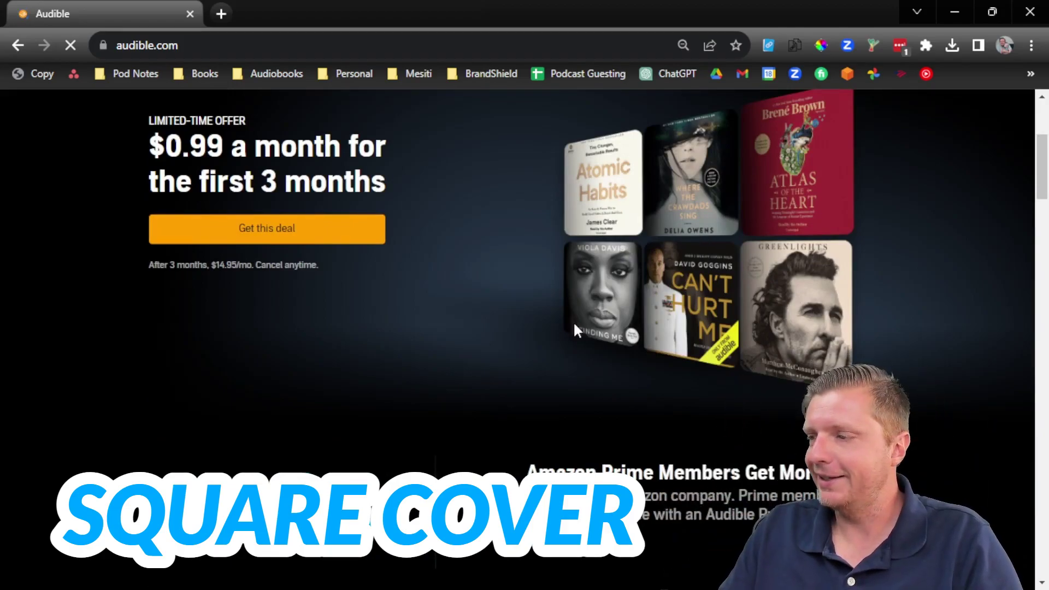
{"action": "scroll", "coordinate": [497, 269], "scroll_direction": "up", "scroll_amount": 5}
{"action": "left_click", "coordinate": [605, 164]}
{"action": "type", "text": "rob"}
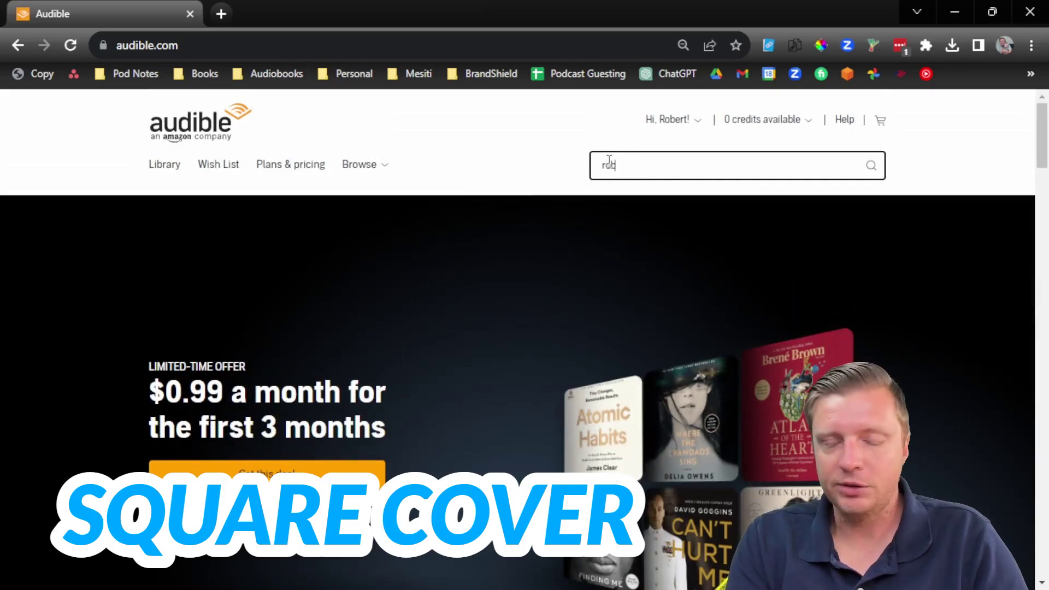
{"action": "type", "text": "ert plank"}
{"action": "key", "text": "Return"}
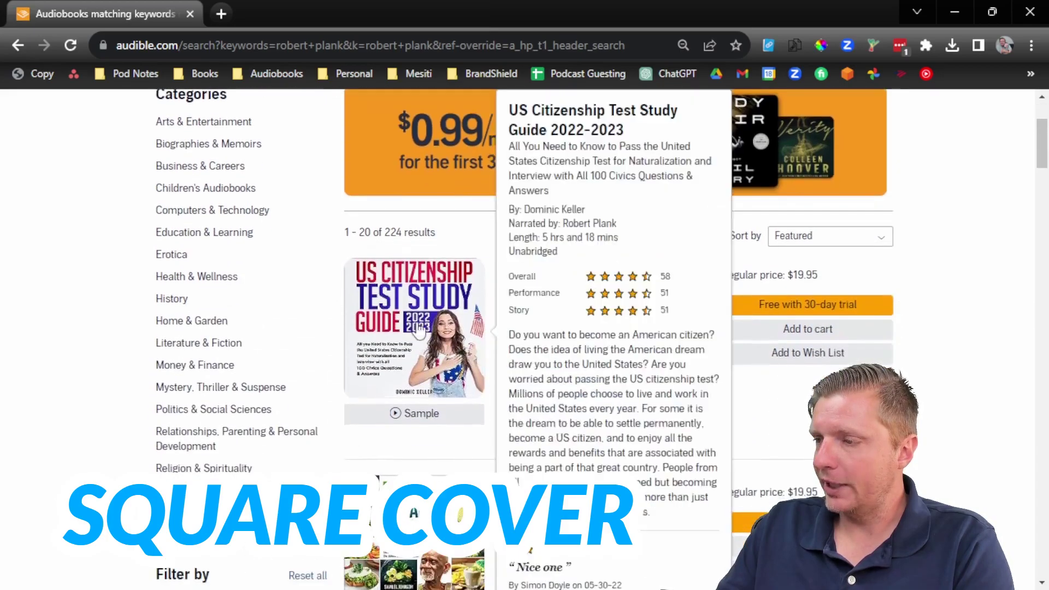
Open the US Citizenship Test Study Guide audiobook from the search results
{"action": "scroll", "coordinate": [554, 466], "scroll_direction": "down", "scroll_amount": 4}
{"action": "mouse_move", "coordinate": [409, 309]}
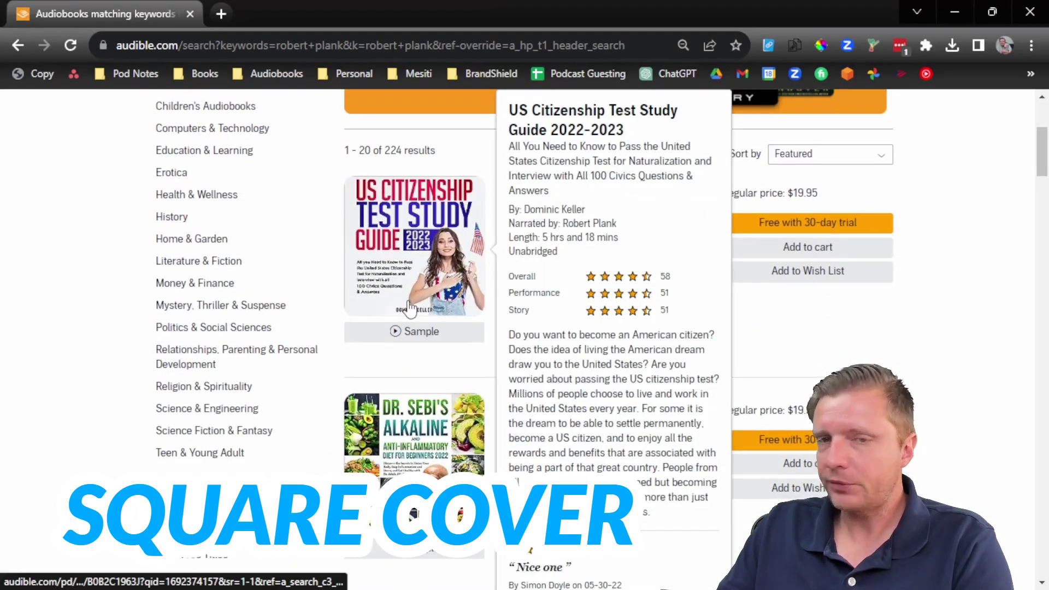
{"action": "left_click", "coordinate": [550, 192]}
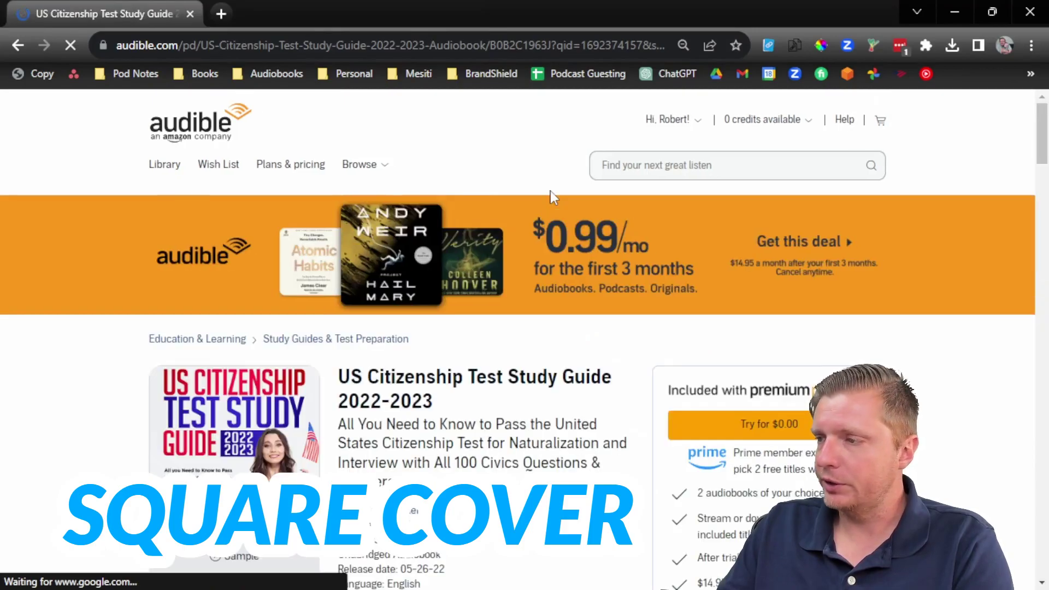
{"action": "scroll", "coordinate": [538, 298], "scroll_direction": "down", "scroll_amount": 6}
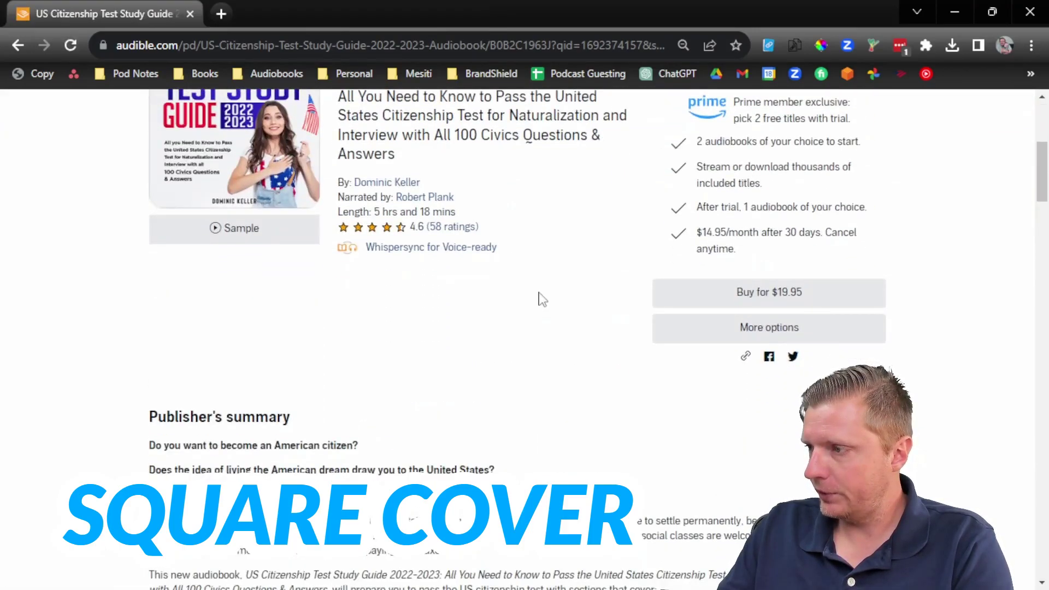
{"action": "scroll", "coordinate": [542, 299], "scroll_direction": "down", "scroll_amount": 12}
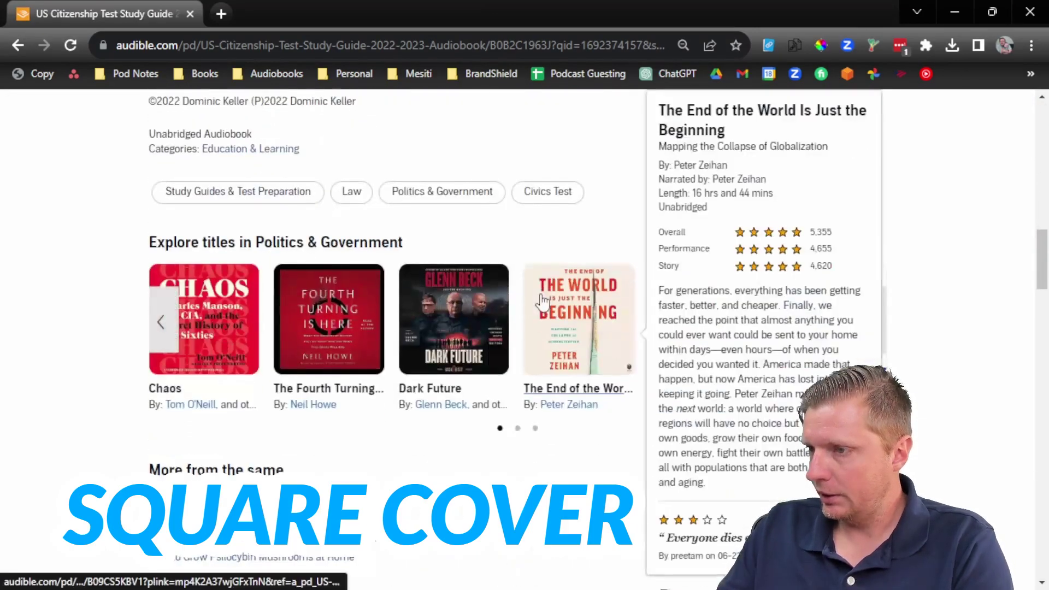
{"action": "scroll", "coordinate": [542, 300], "scroll_direction": "up", "scroll_amount": 18}
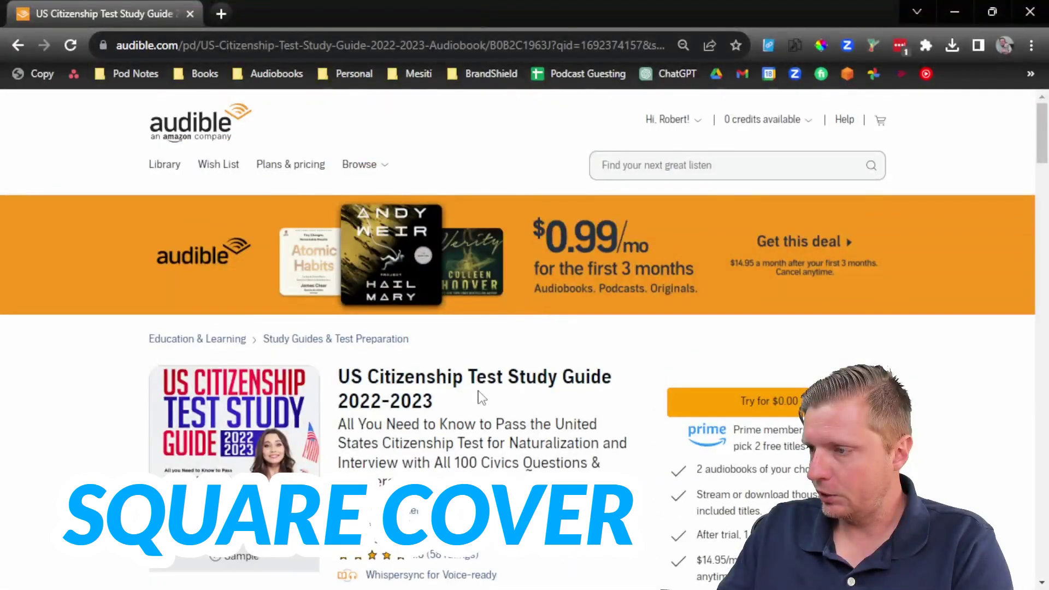
{"action": "left_click_drag", "start_coordinate": [481, 397], "coordinate": [365, 377]}
{"action": "left_click", "coordinate": [344, 441]}
Open Wired for Wealth from More from the same and select its title
{"action": "scroll", "coordinate": [344, 440], "scroll_direction": "down", "scroll_amount": 10}
{"action": "scroll", "coordinate": [255, 463], "scroll_direction": "down", "scroll_amount": 5}
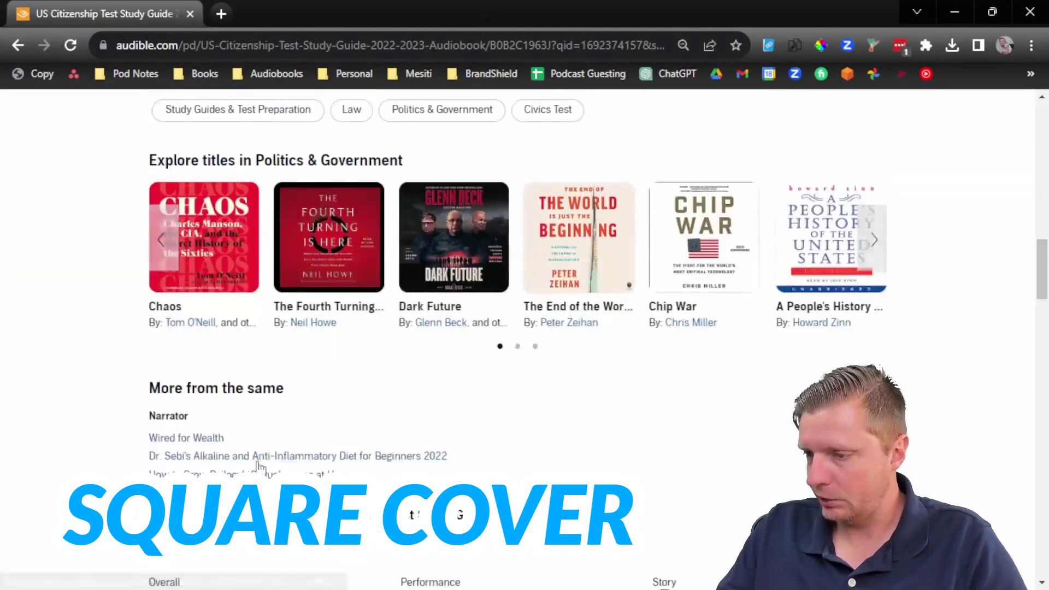
{"action": "left_click", "coordinate": [211, 439]}
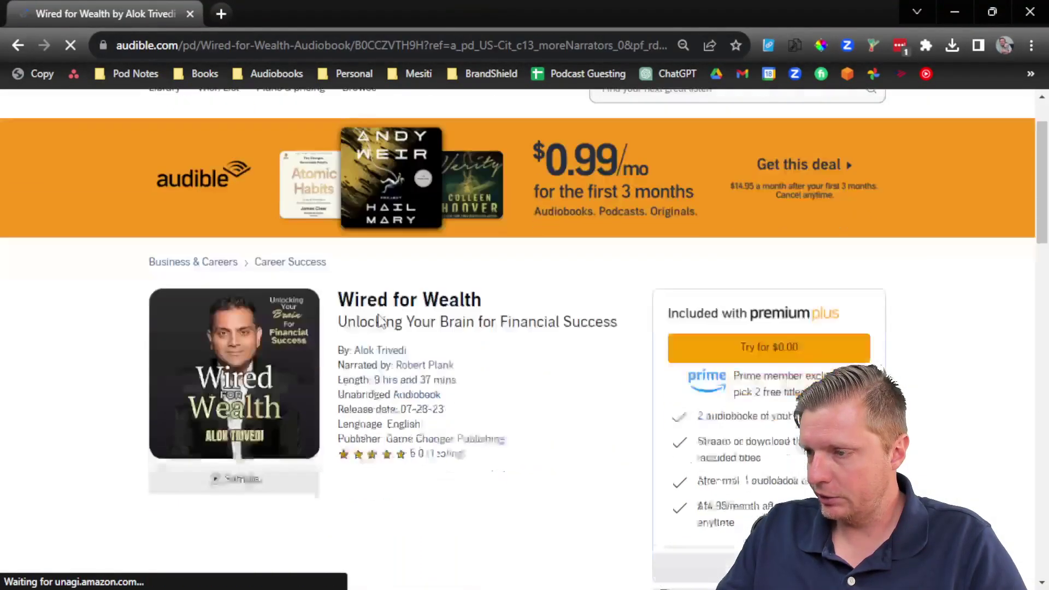
{"action": "scroll", "coordinate": [506, 227], "scroll_direction": "down", "scroll_amount": 3}
{"action": "left_click_drag", "start_coordinate": [506, 224], "coordinate": [344, 222]}
{"action": "key", "text": "ctrl+c"}
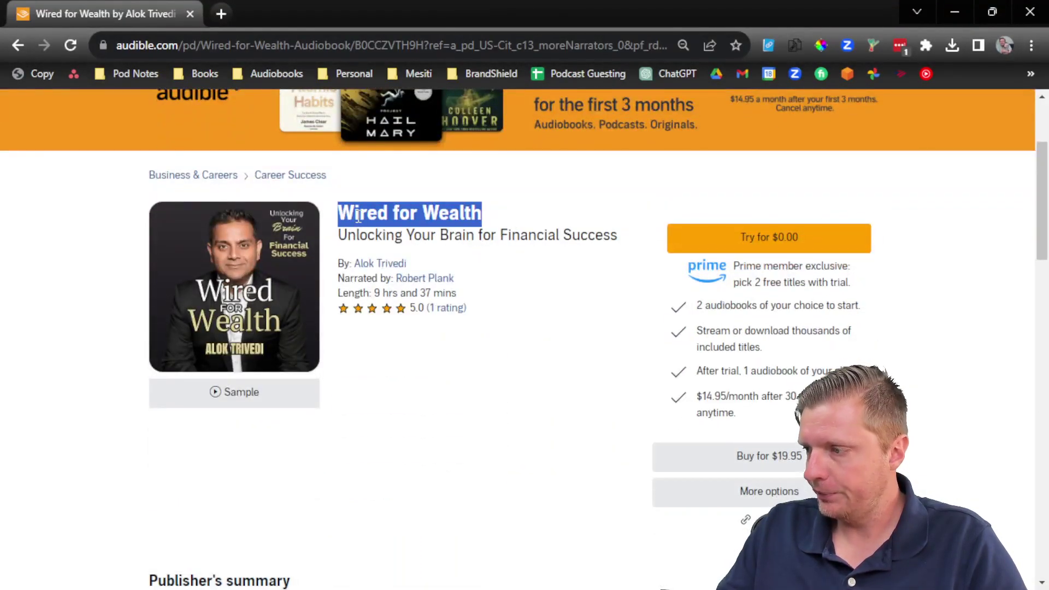
In a new tab, search amazon.com for the pasted title Wired for Wealth
{"action": "key", "text": "ctrl+t"}
{"action": "type", "text": "amazon.com"}
{"action": "key", "text": "Return"}
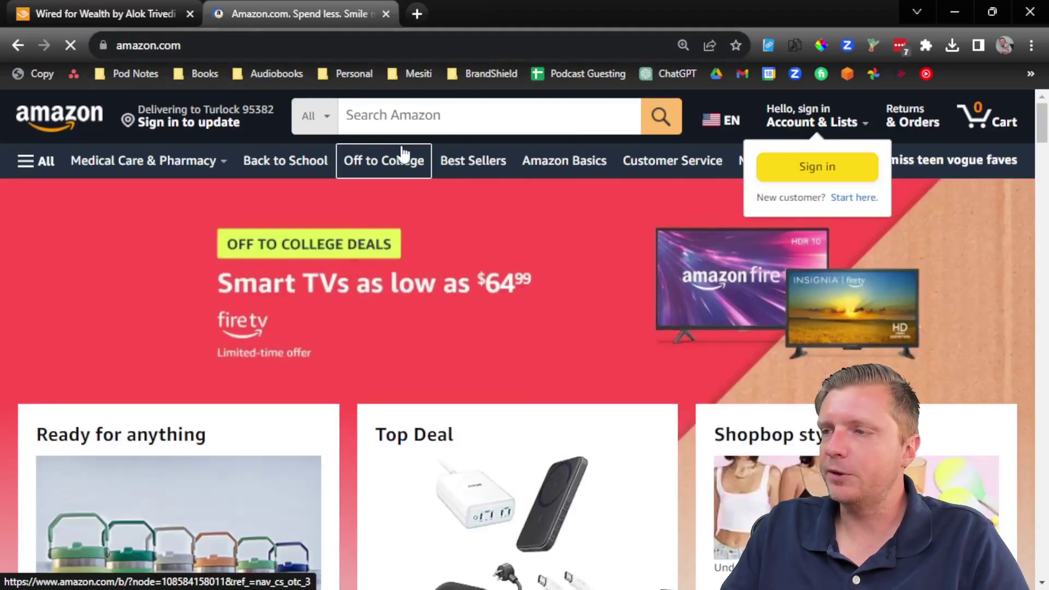
{"action": "left_click", "coordinate": [413, 121]}
{"action": "key", "text": "ctrl+v"}
{"action": "key", "text": "Return"}
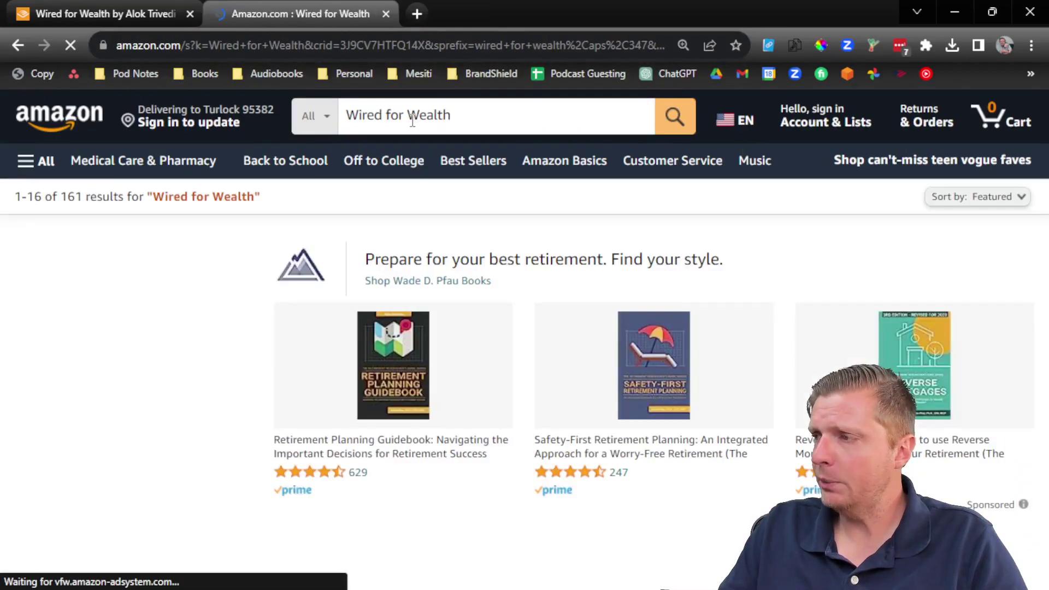
{"action": "scroll", "coordinate": [424, 332], "scroll_direction": "down", "scroll_amount": 4}
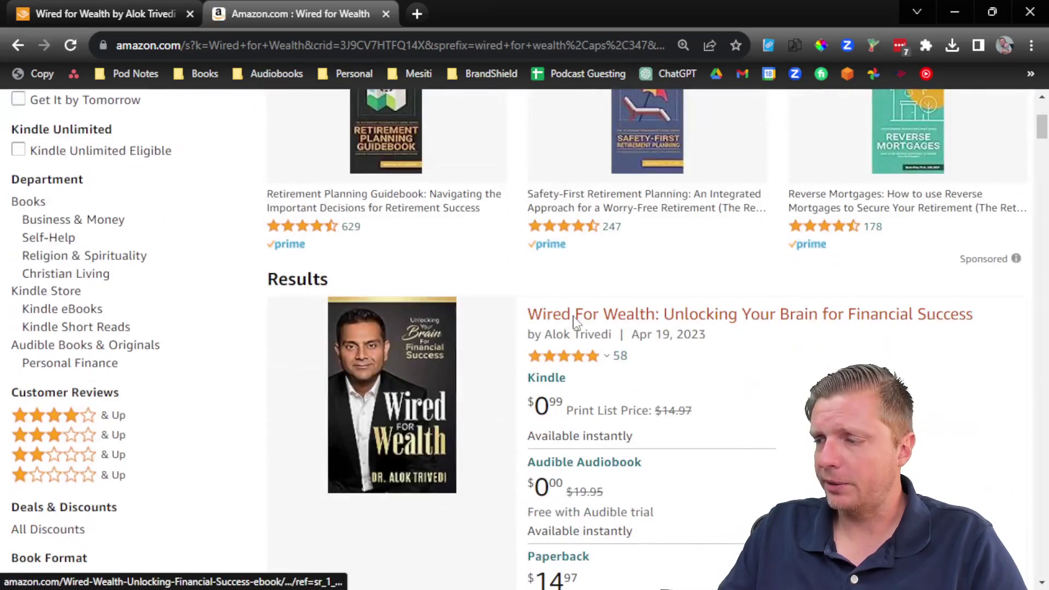
Open the Wired For Wealth result and switch to its Audiobook edition
{"action": "left_click", "coordinate": [575, 322]}
{"action": "scroll", "coordinate": [159, 297], "scroll_direction": "down", "scroll_amount": 3}
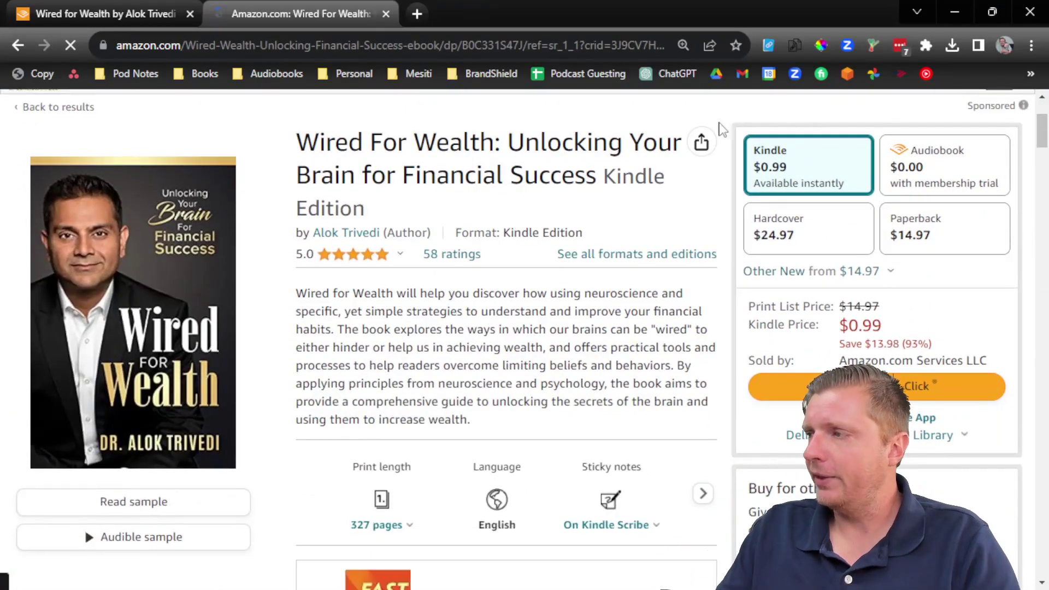
{"action": "left_click", "coordinate": [907, 189]}
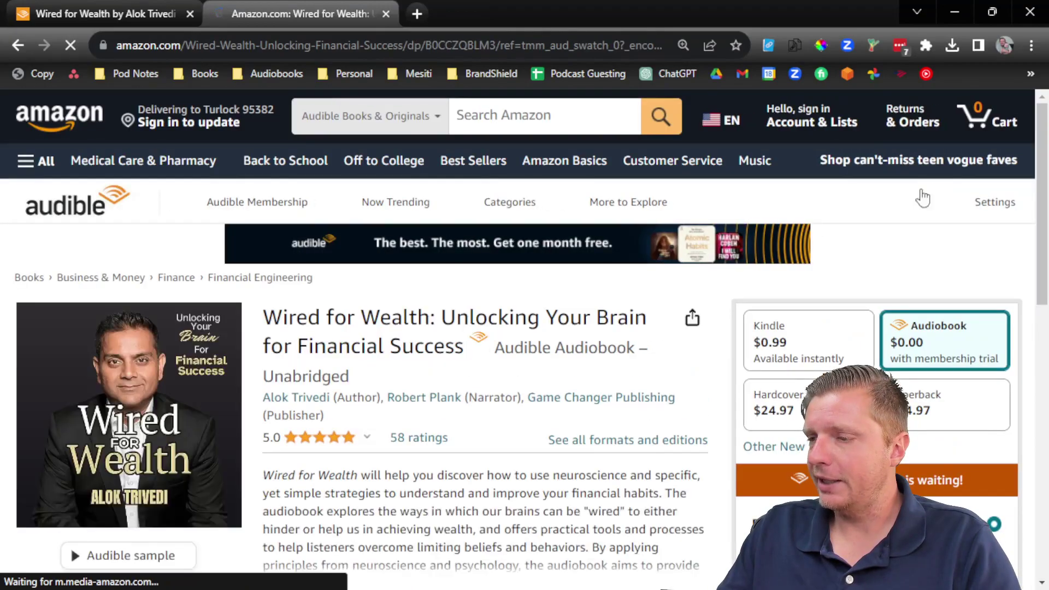
{"action": "scroll", "coordinate": [593, 306], "scroll_direction": "down", "scroll_amount": 3}
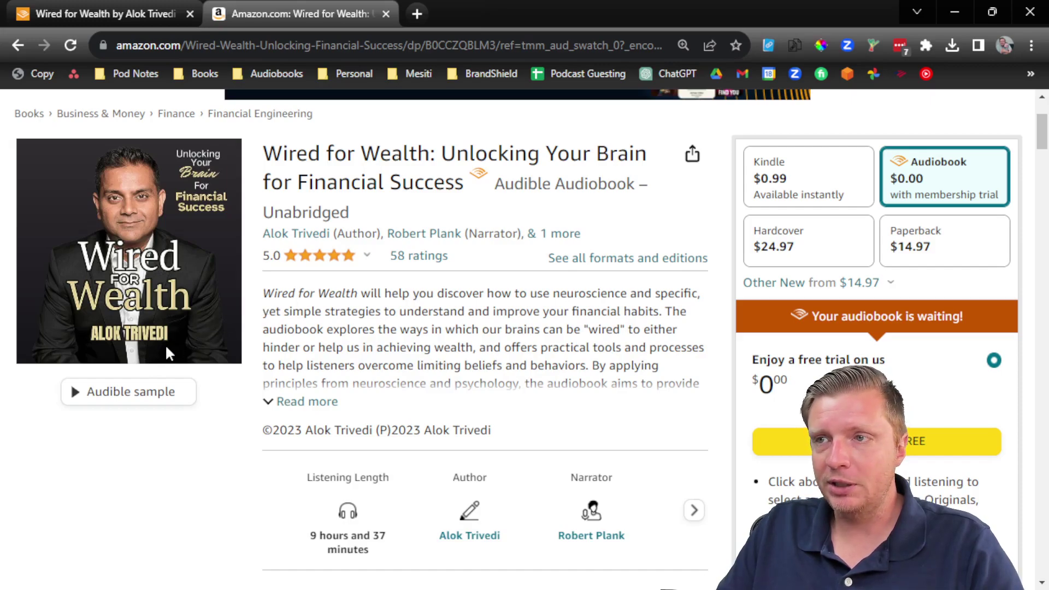
Back on the Audible tab, open Principles: Life and Work from Personal Finance titles
{"action": "left_click", "coordinate": [128, 8]}
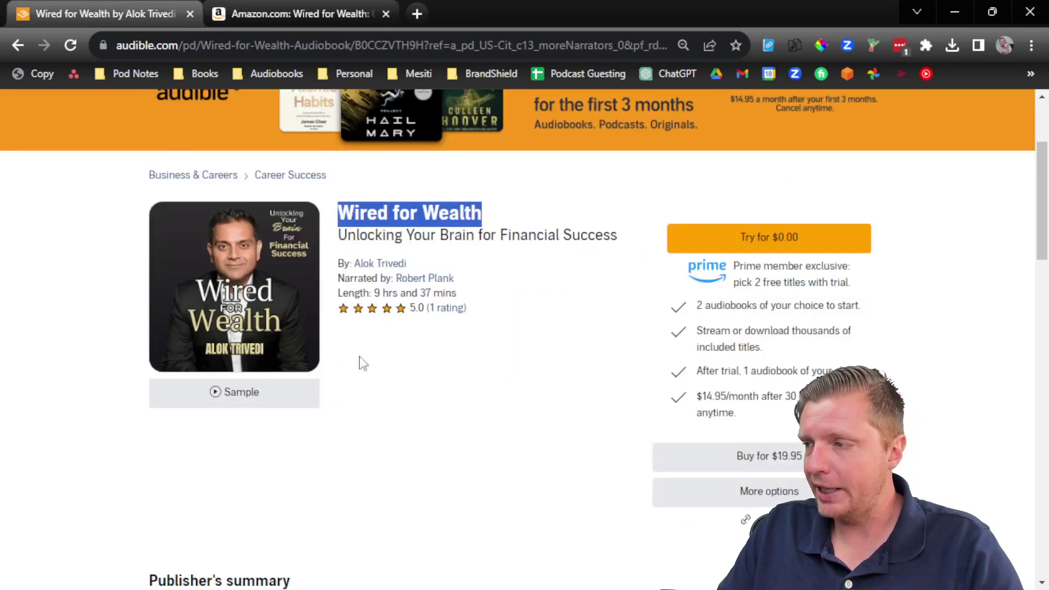
{"action": "left_click", "coordinate": [369, 376]}
{"action": "scroll", "coordinate": [376, 375], "scroll_direction": "down", "scroll_amount": 1}
{"action": "scroll", "coordinate": [376, 375], "scroll_direction": "down", "scroll_amount": 10}
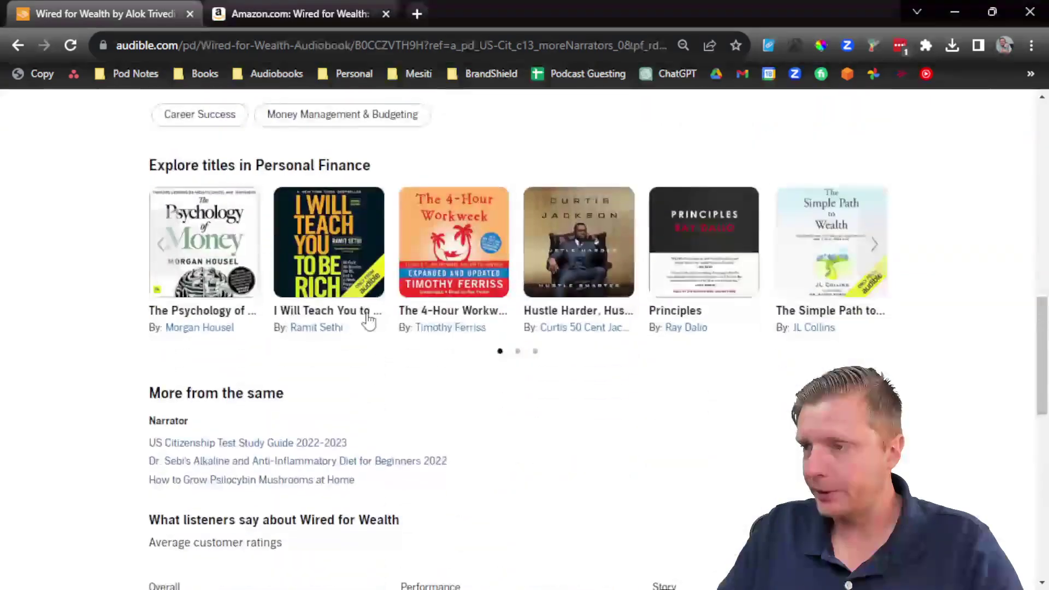
{"action": "scroll", "coordinate": [343, 372], "scroll_direction": "down", "scroll_amount": 1}
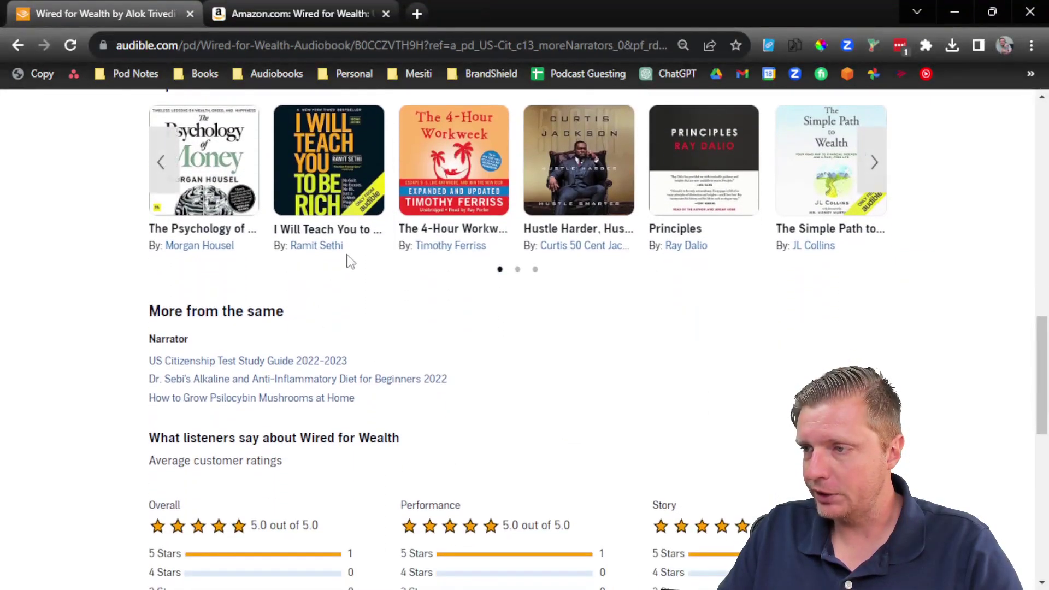
{"action": "mouse_move", "coordinate": [367, 206]}
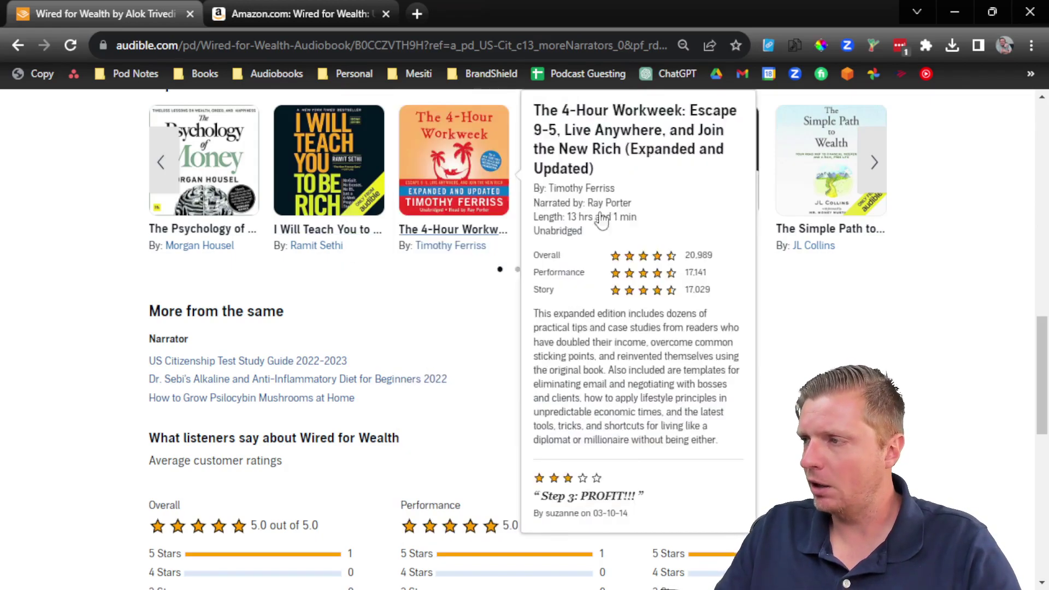
{"action": "left_click", "coordinate": [681, 231]}
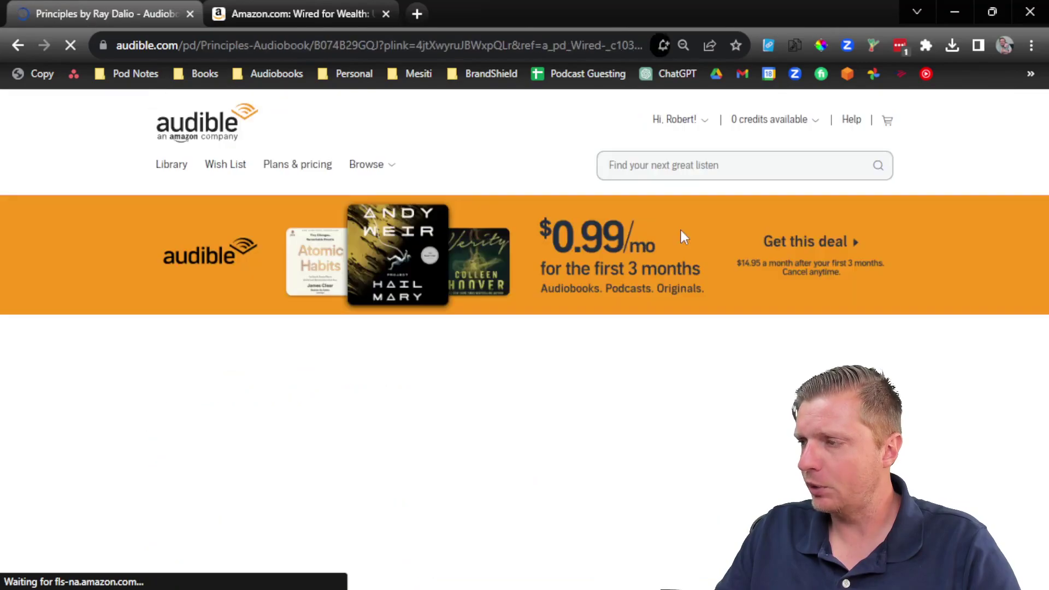
{"action": "scroll", "coordinate": [474, 285], "scroll_direction": "down", "scroll_amount": 4}
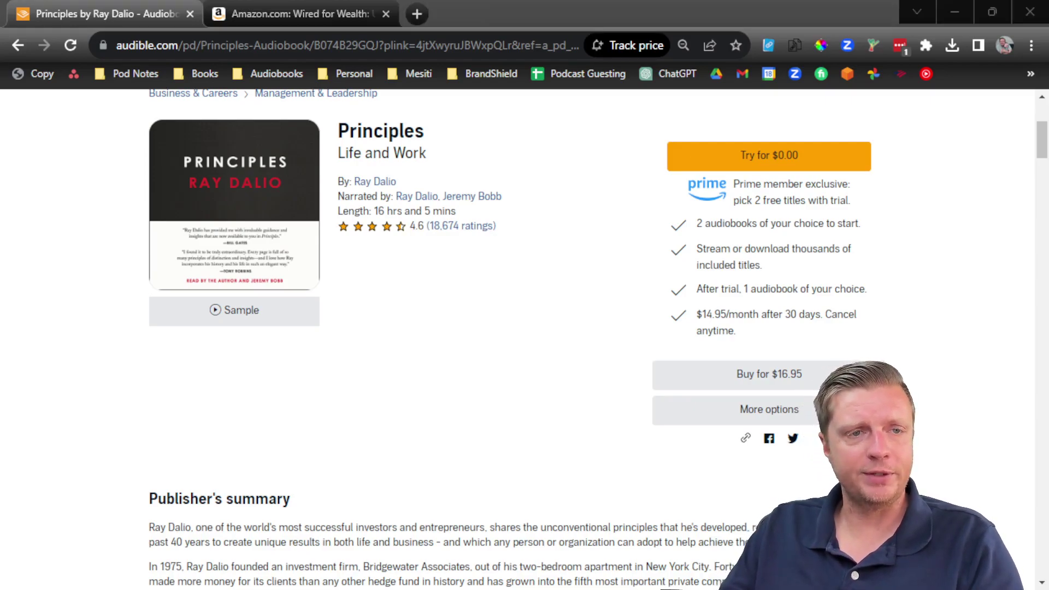
Replace the Wired for Wealth tab with AI Business Strategies and open its Kindle edition
{"action": "left_click_drag", "start_coordinate": [96, 16], "coordinate": [300, 6]}
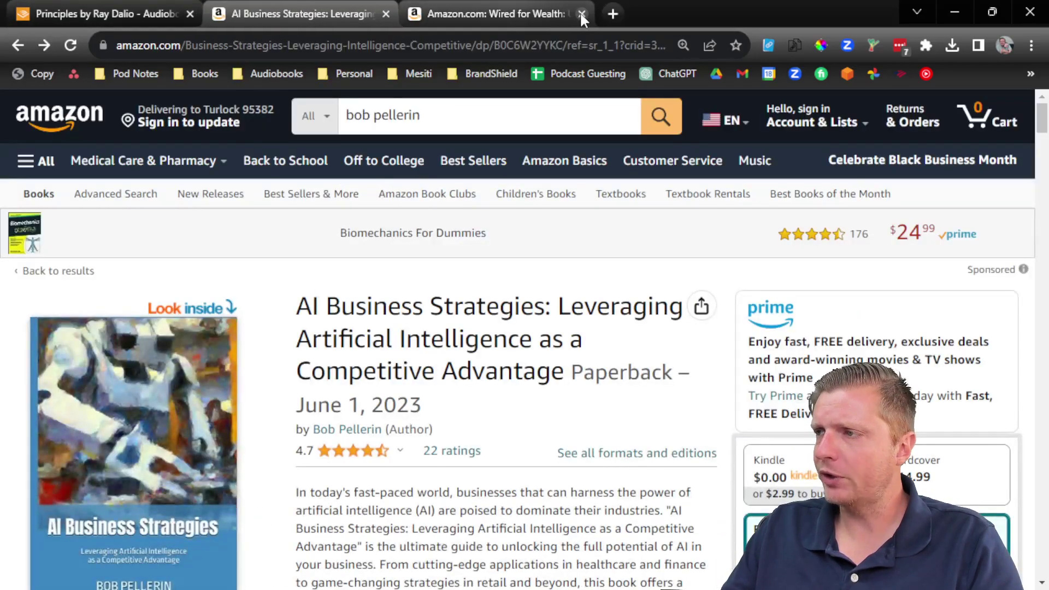
{"action": "left_click", "coordinate": [581, 15]}
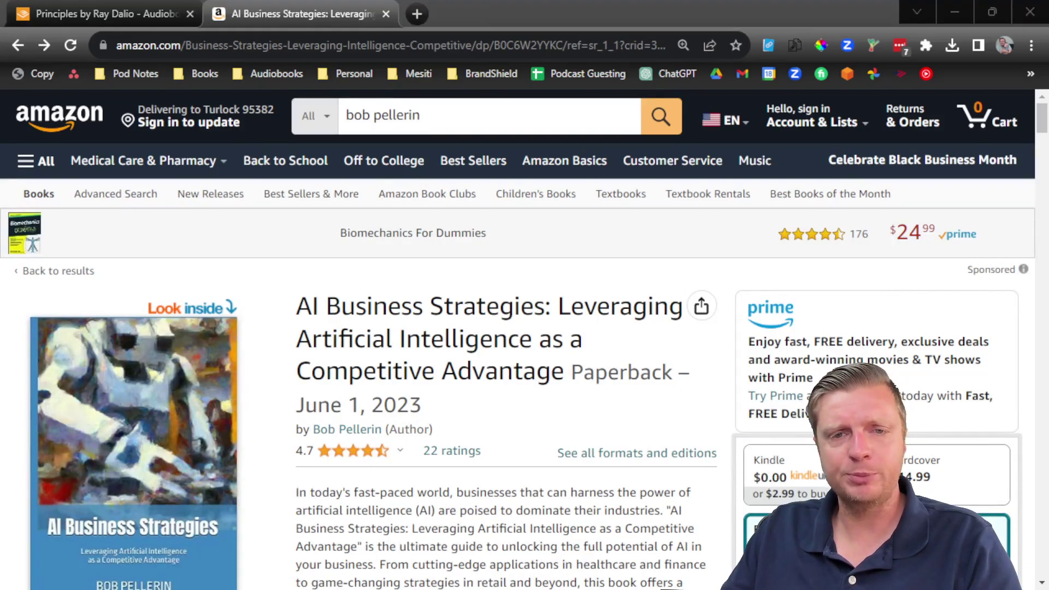
{"action": "scroll", "coordinate": [35, 474], "scroll_direction": "down", "scroll_amount": 3}
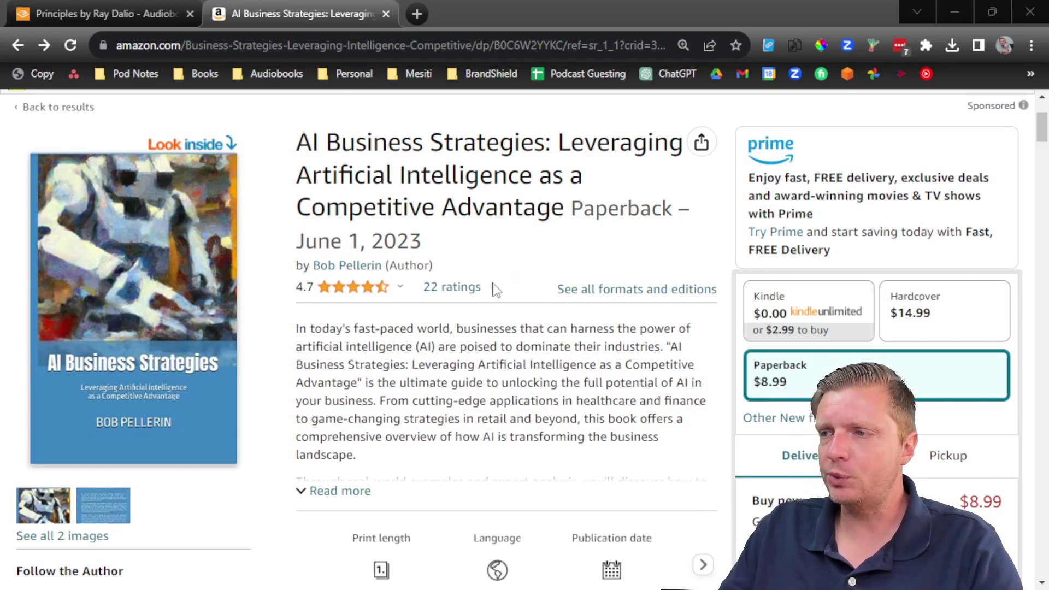
{"action": "left_click", "coordinate": [459, 251]}
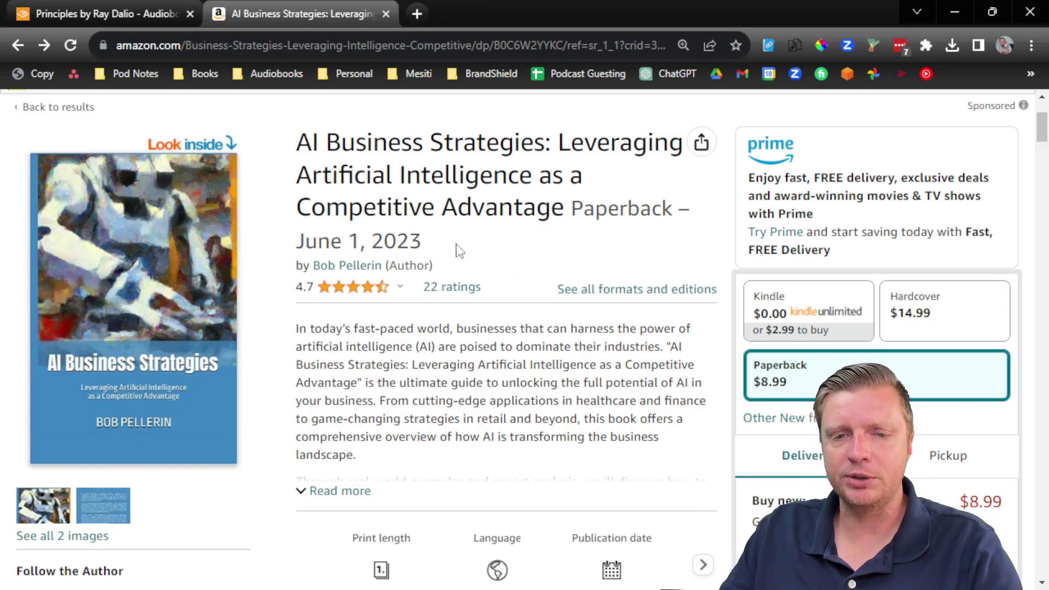
{"action": "left_click", "coordinate": [784, 308]}
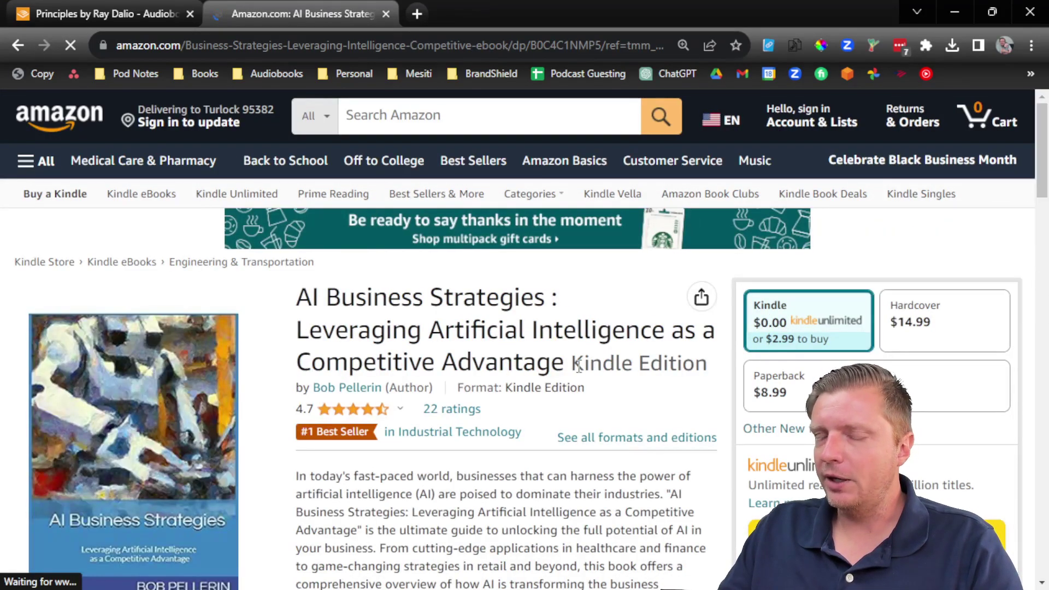
Google 'kindle high resolution cover' and open the eReader Palace article at its ASIN tool
{"action": "left_click", "coordinate": [419, 15]}
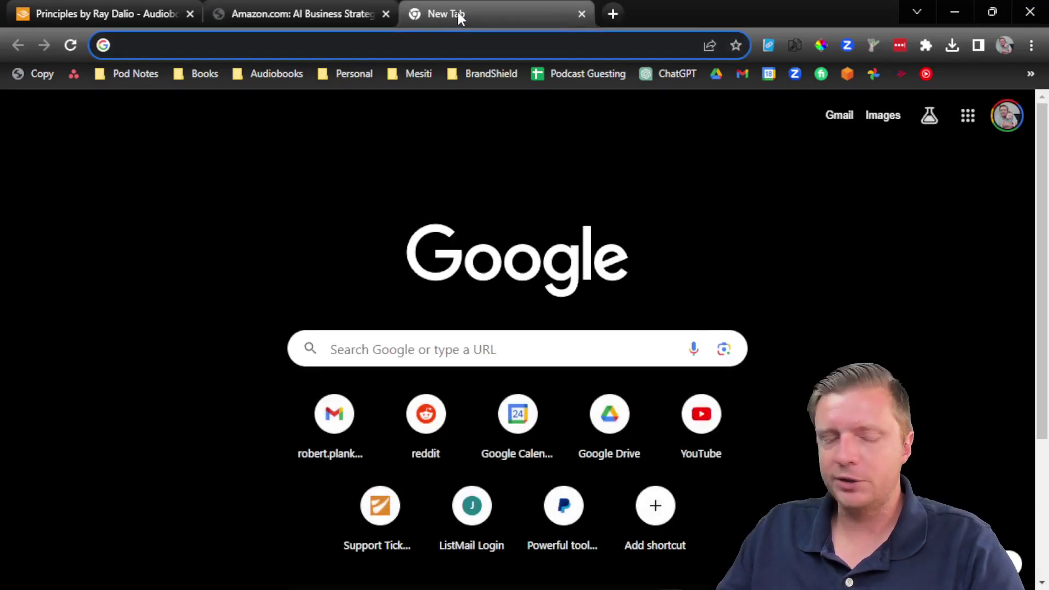
{"action": "type", "text": "kindle high resolu"}
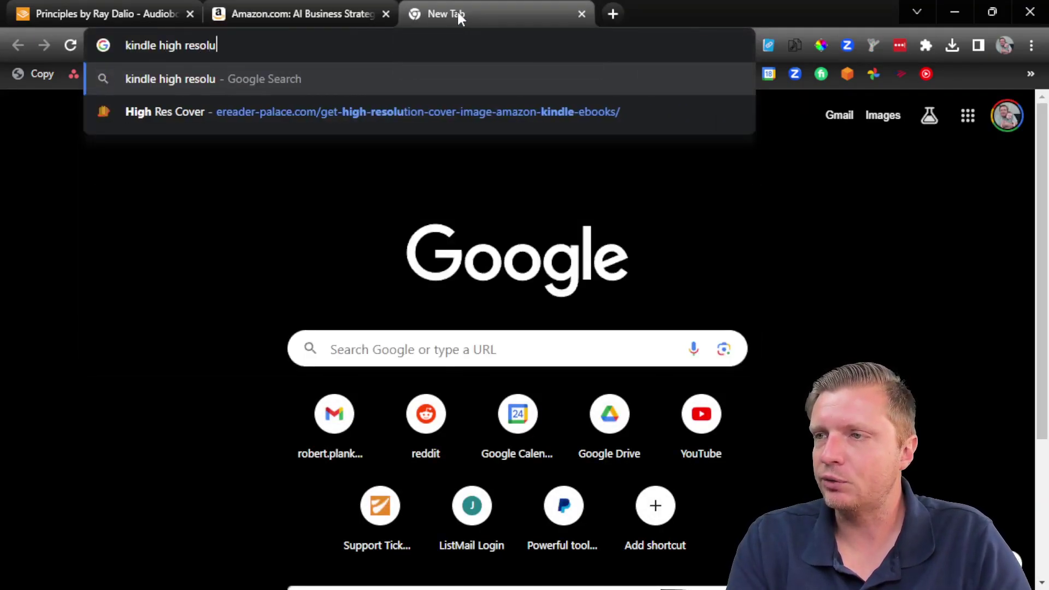
{"action": "type", "text": "tion cover"}
{"action": "key", "text": "Return"}
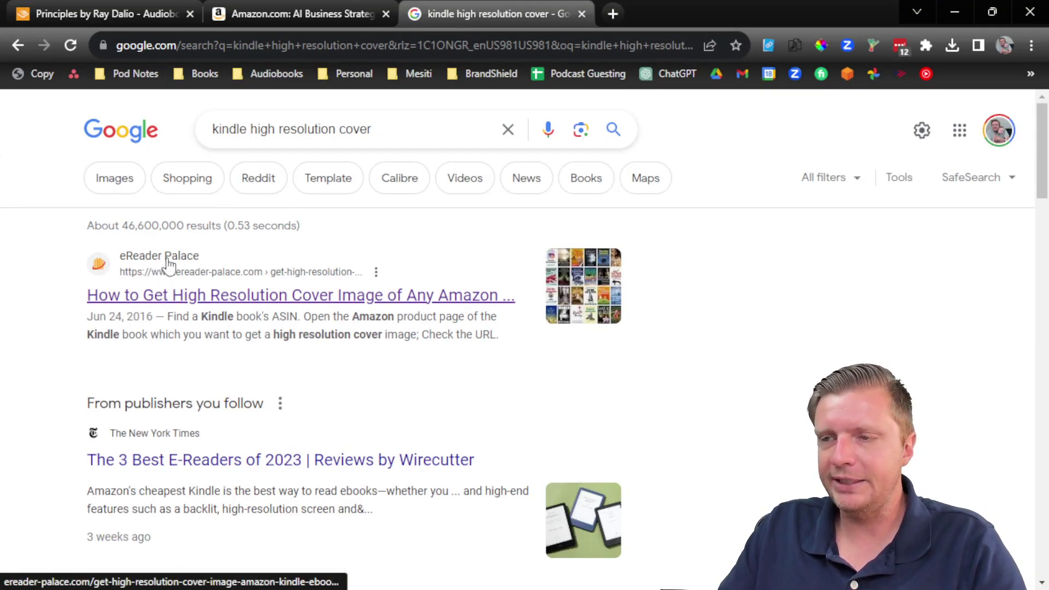
{"action": "left_click", "coordinate": [186, 300]}
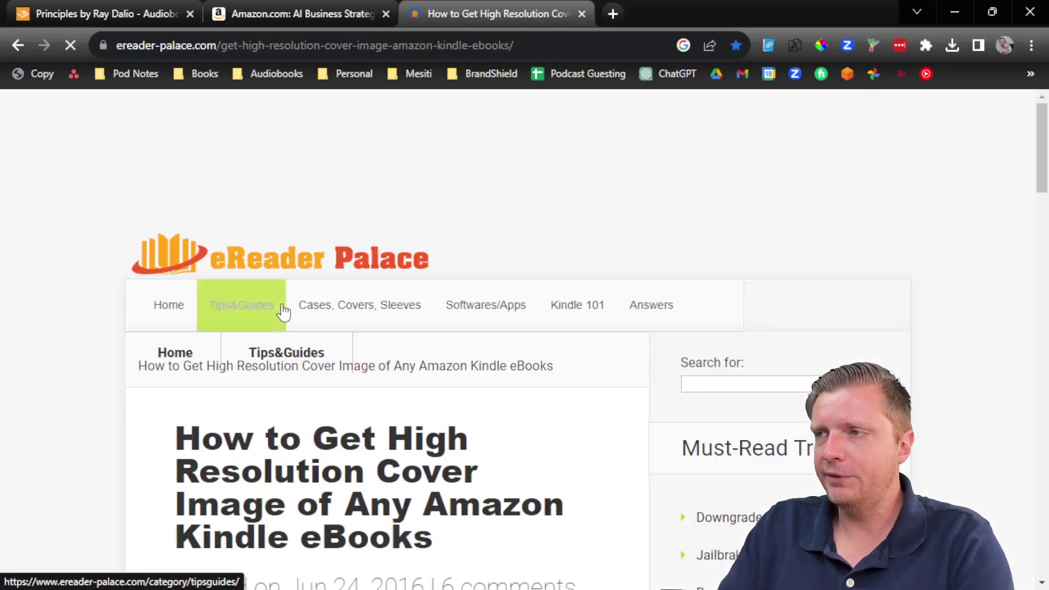
{"action": "scroll", "coordinate": [286, 312], "scroll_direction": "down", "scroll_amount": 20}
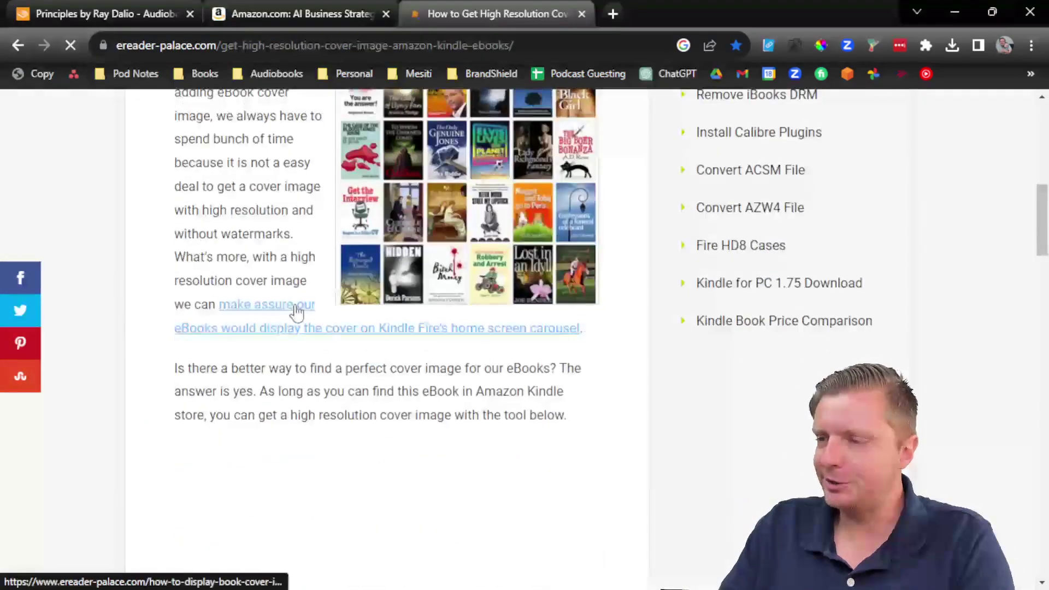
{"action": "scroll", "coordinate": [314, 314], "scroll_direction": "down", "scroll_amount": 15}
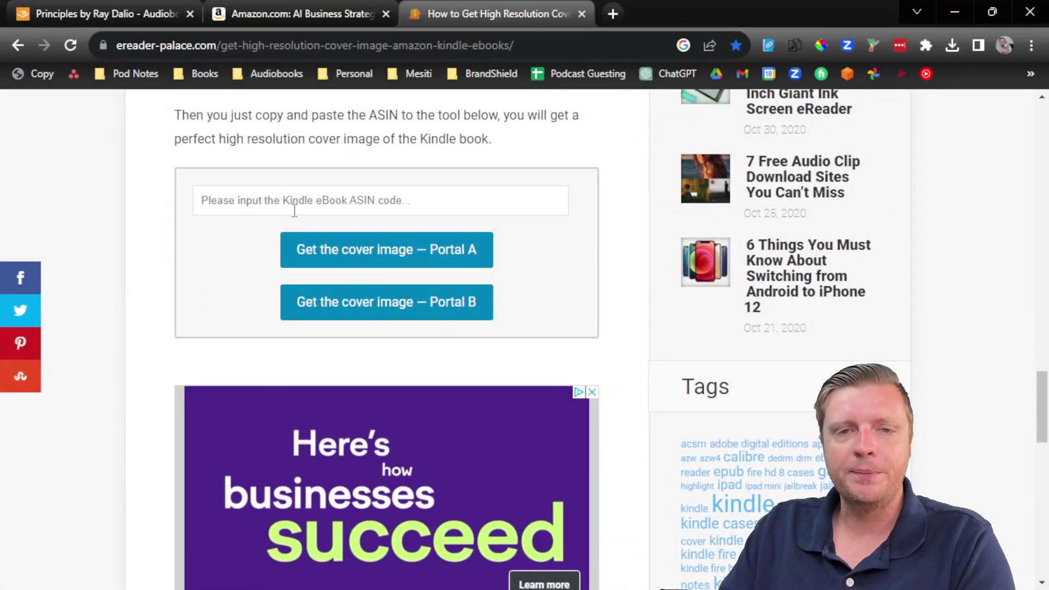
{"action": "scroll", "coordinate": [300, 241], "scroll_direction": "up", "scroll_amount": 2}
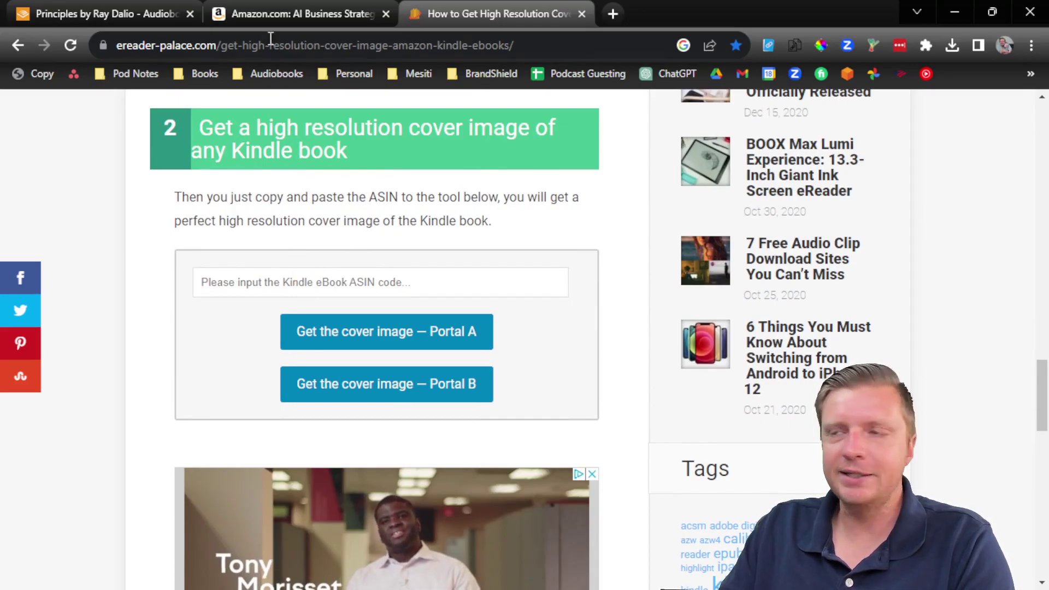
Copy the ASIN B0C4C1NMP5 from the Amazon book page's address
{"action": "left_click", "coordinate": [268, 19]}
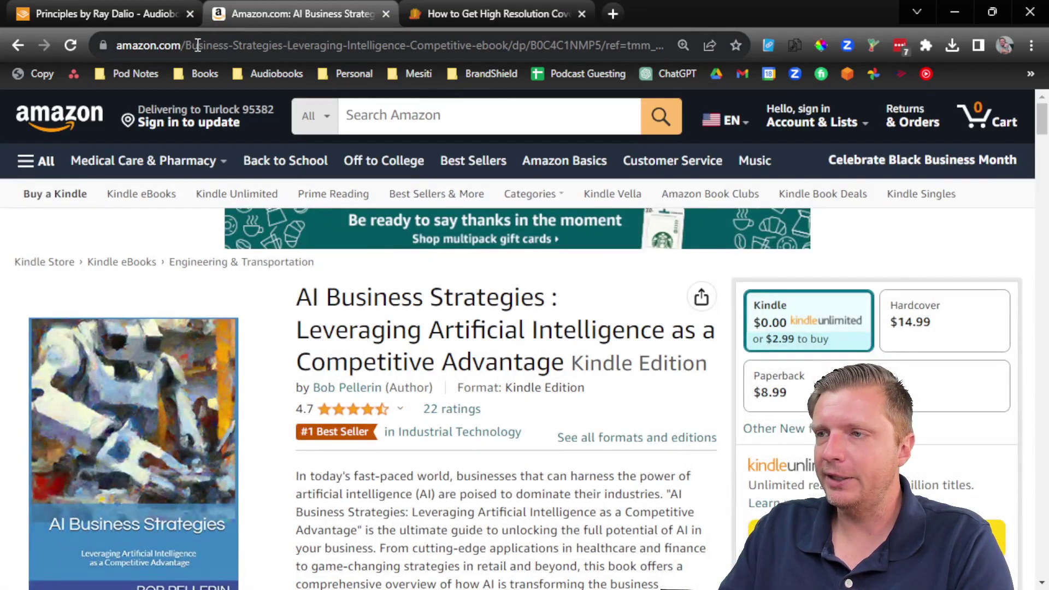
{"action": "left_click", "coordinate": [560, 47]}
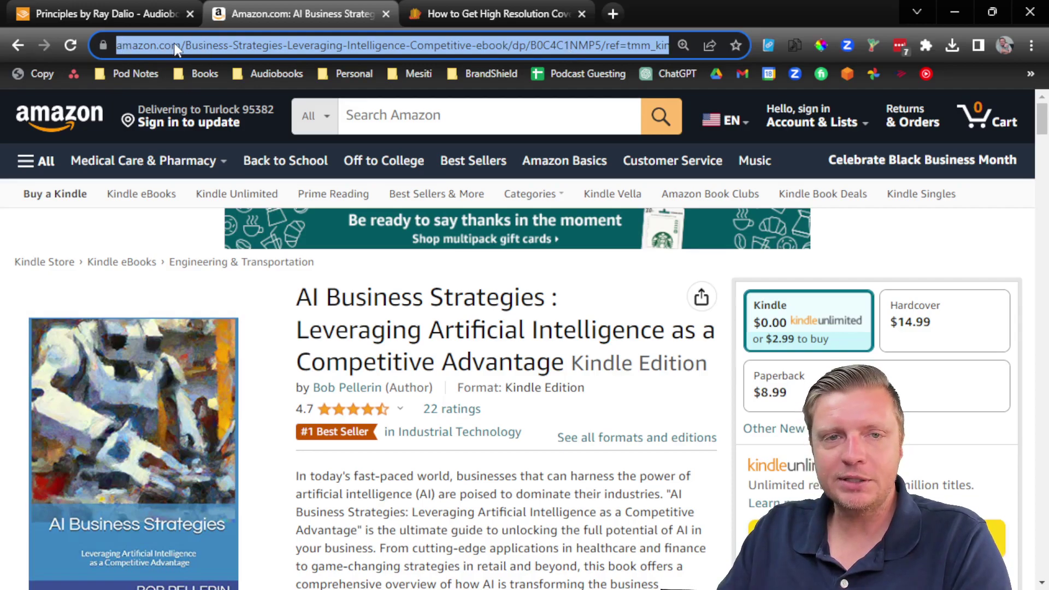
{"action": "left_click", "coordinate": [542, 48]}
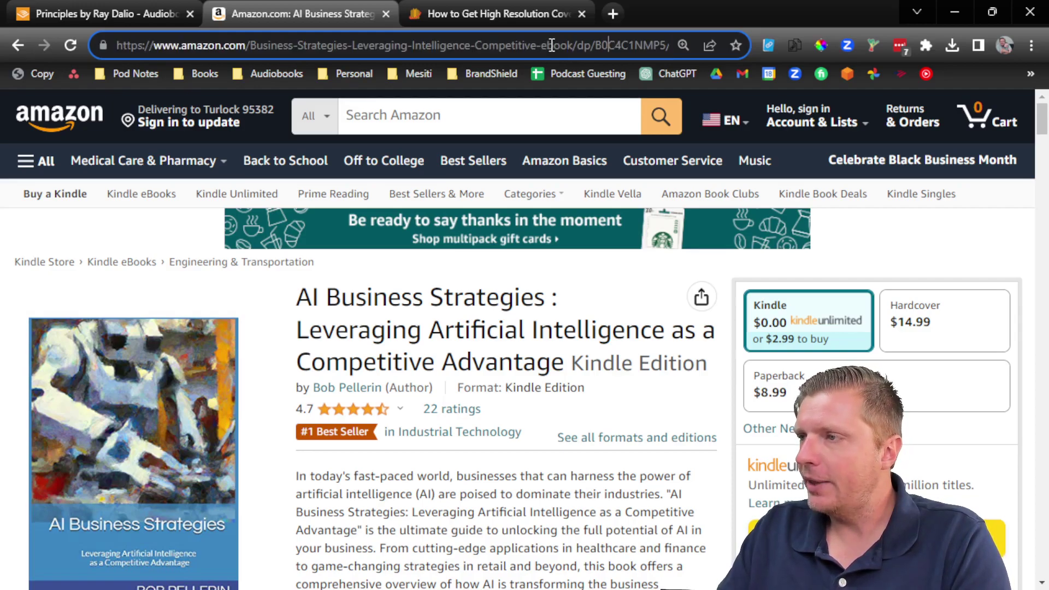
{"action": "double_click", "coordinate": [619, 45]}
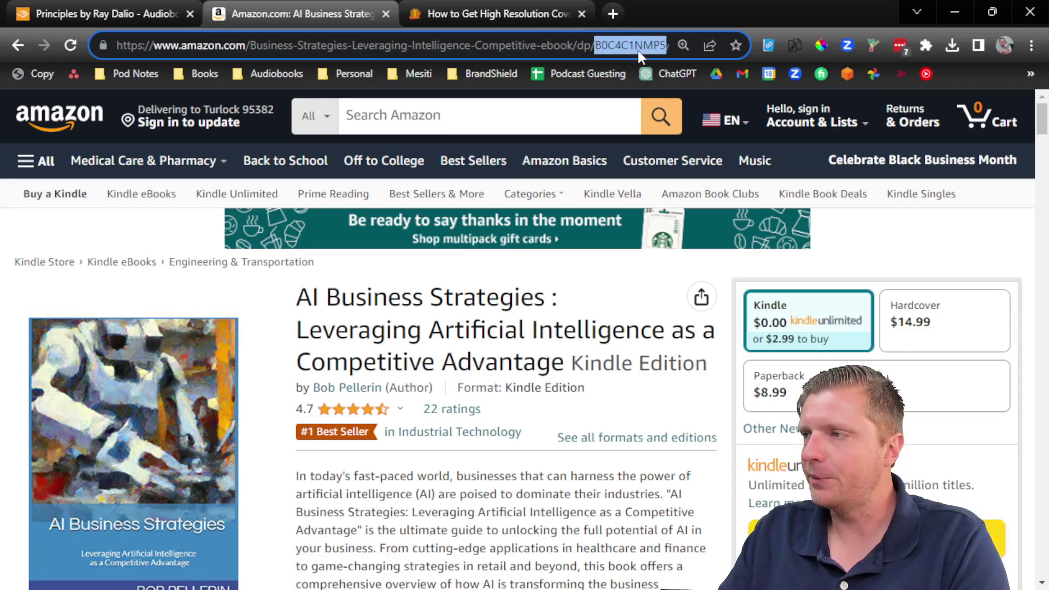
{"action": "right_click", "coordinate": [621, 50]}
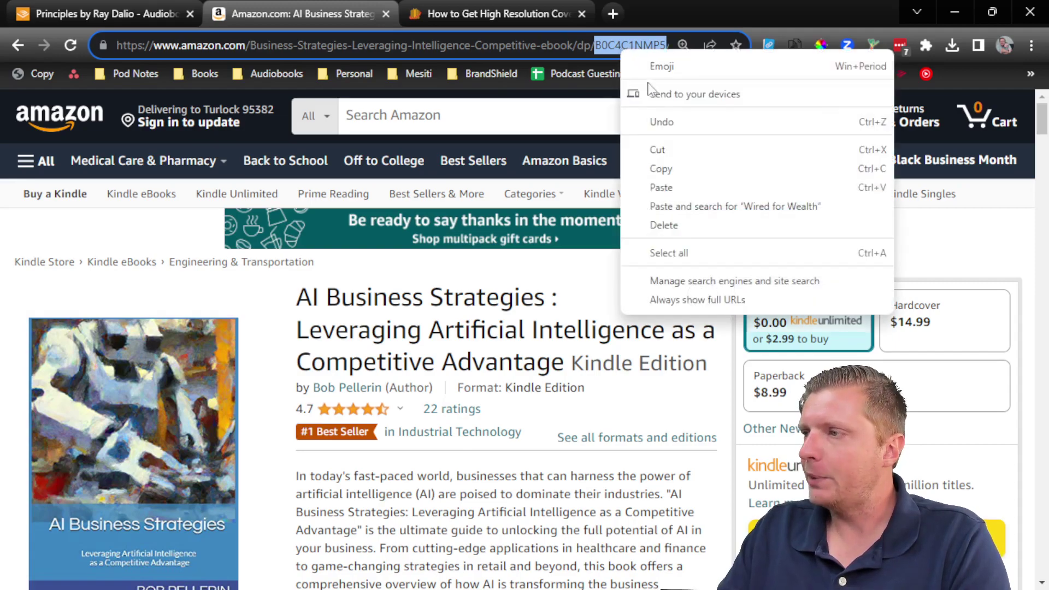
{"action": "left_click", "coordinate": [662, 169]}
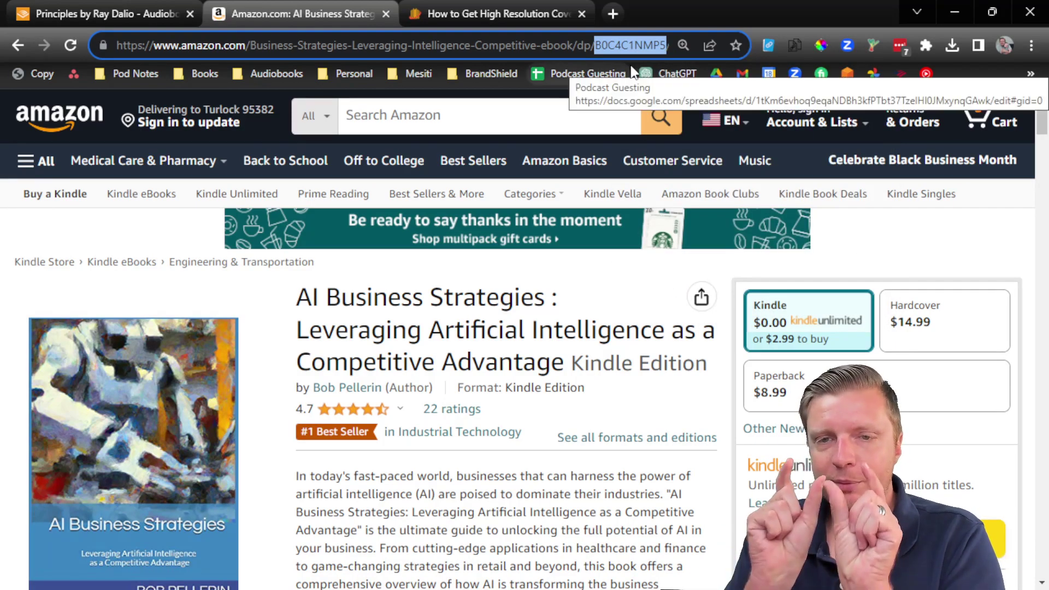
Paste the ASIN into eReader Palace and fetch the cover via Portal A
{"action": "left_click", "coordinate": [498, 14]}
{"action": "right_click", "coordinate": [368, 281]}
{"action": "left_click", "coordinate": [409, 407]}
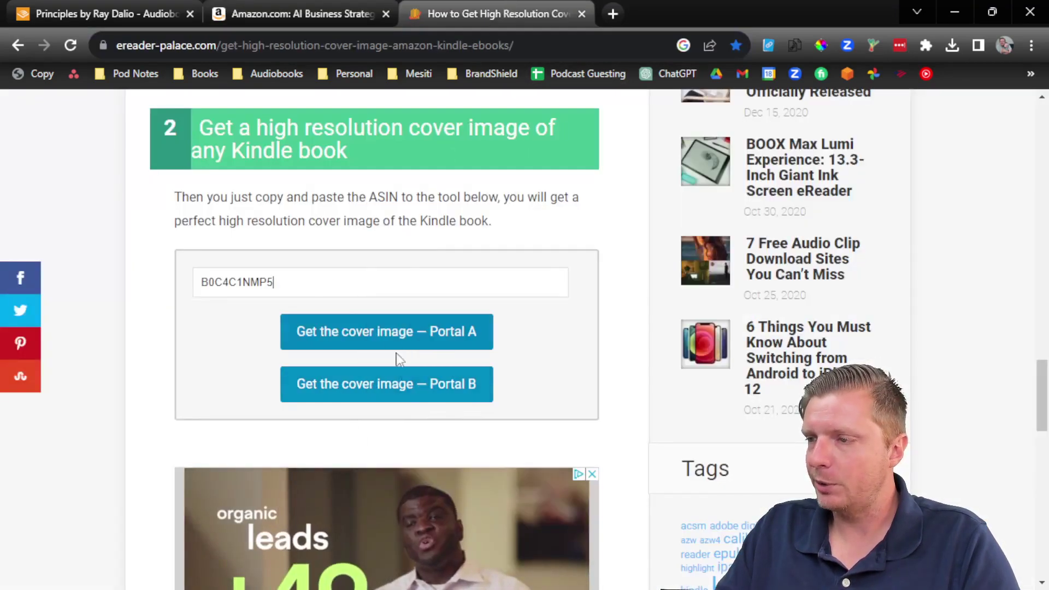
{"action": "left_click", "coordinate": [395, 339]}
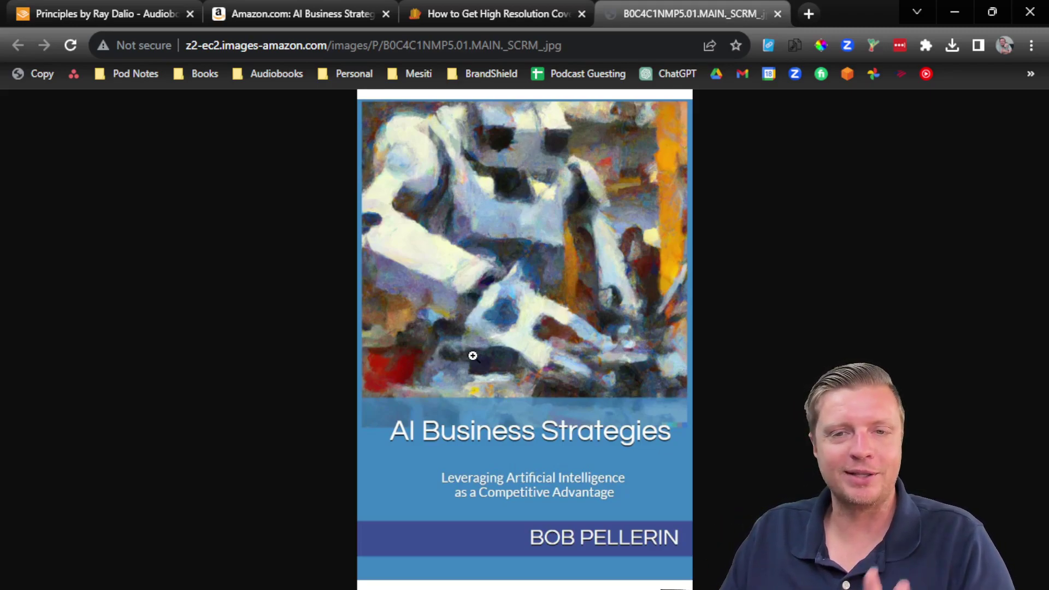
Save the full-size cover to Downloads as B0C4C1NMP5.01.MAIN._SCRM_.jpg
{"action": "right_click", "coordinate": [472, 353]}
{"action": "left_click", "coordinate": [545, 178]}
{"action": "key", "text": "Return"}
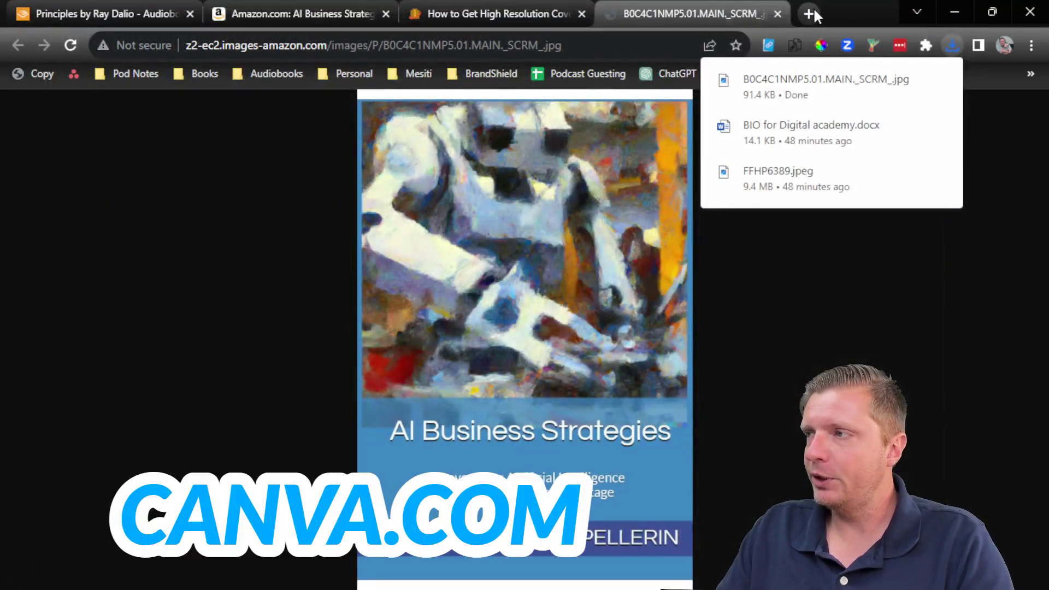
Import B0C4C1NMP5.01.MAIN._SCRM_.jpg into Canva and choose to use it in a new design
{"action": "left_click", "coordinate": [810, 14]}
{"action": "type", "text": "canva.com"}
{"action": "key", "text": "Return"}
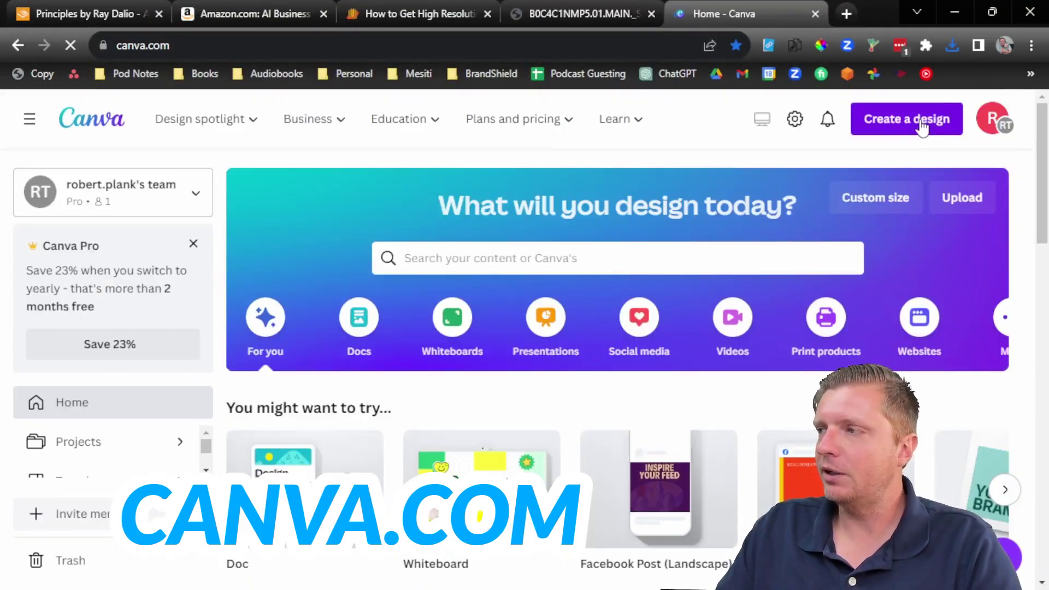
{"action": "left_click", "coordinate": [916, 123]}
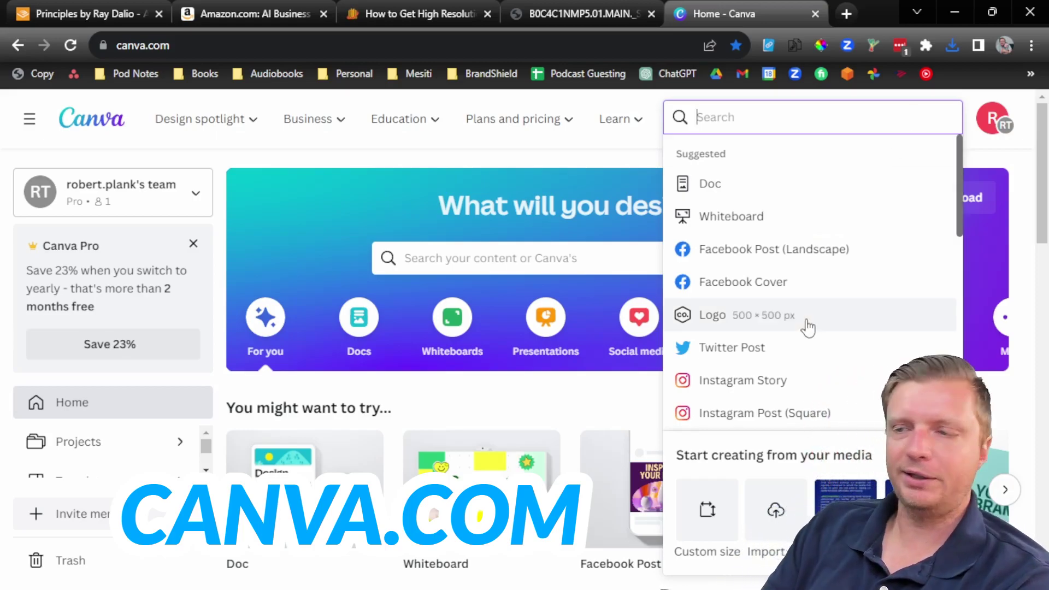
{"action": "left_click", "coordinate": [776, 514]}
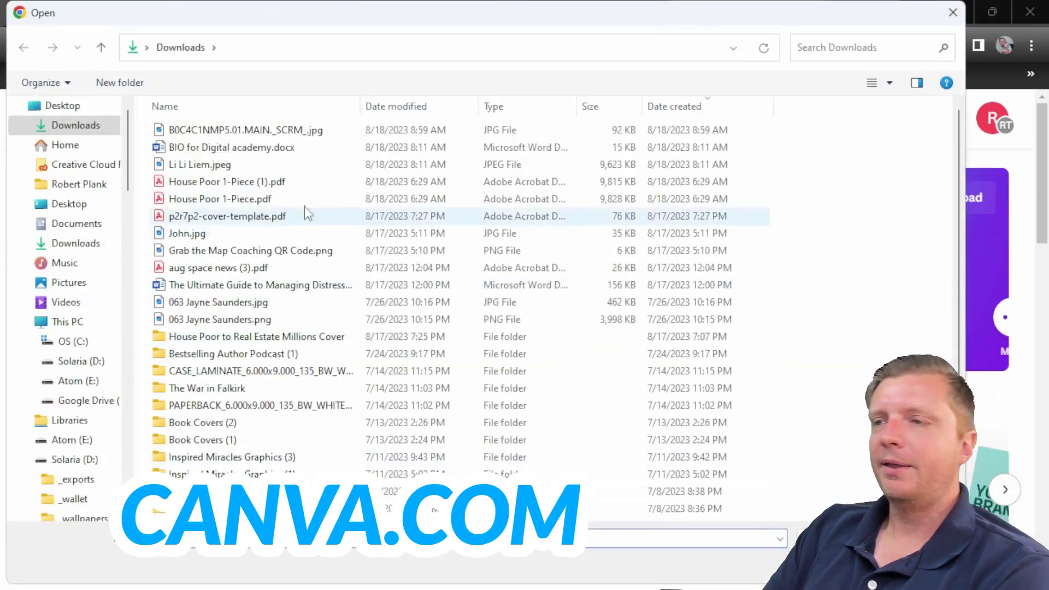
{"action": "double_click", "coordinate": [279, 135]}
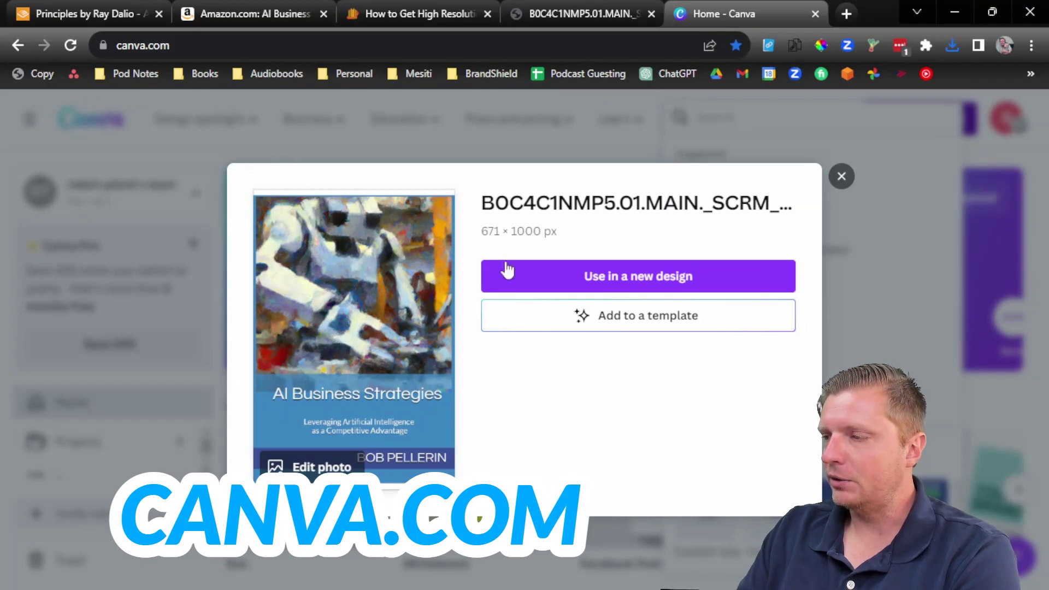
{"action": "left_click", "coordinate": [561, 274]}
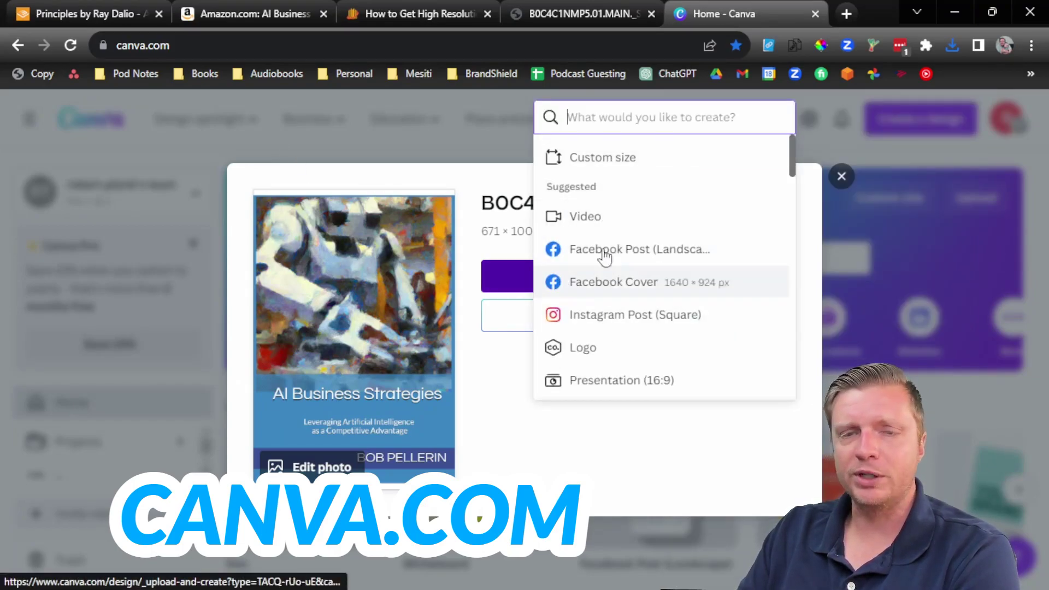
Create a custom 3000 × 3000 px design
{"action": "left_click", "coordinate": [596, 170]}
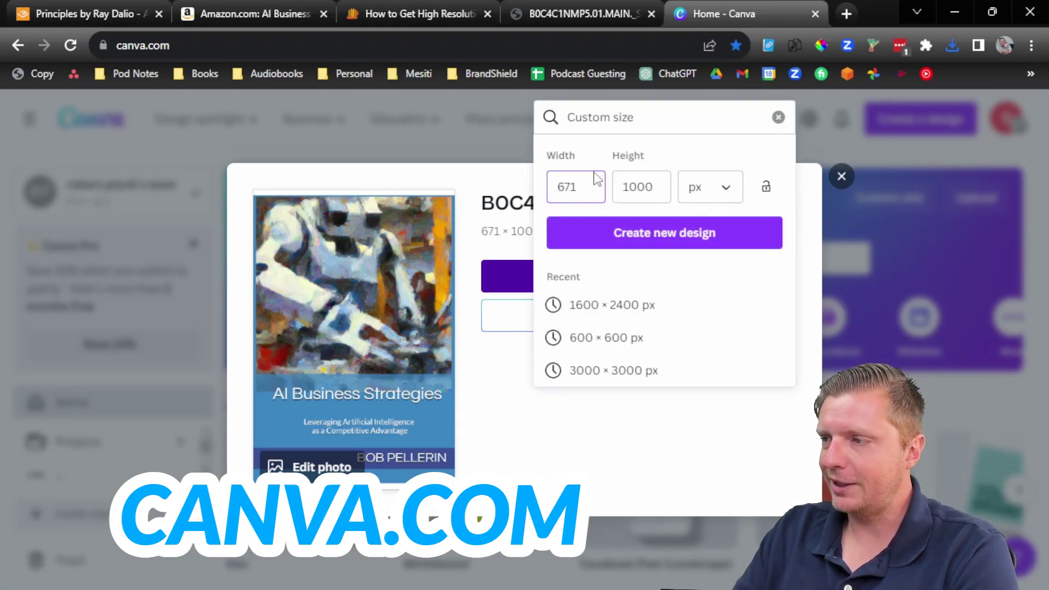
{"action": "type", "text": "3000"}
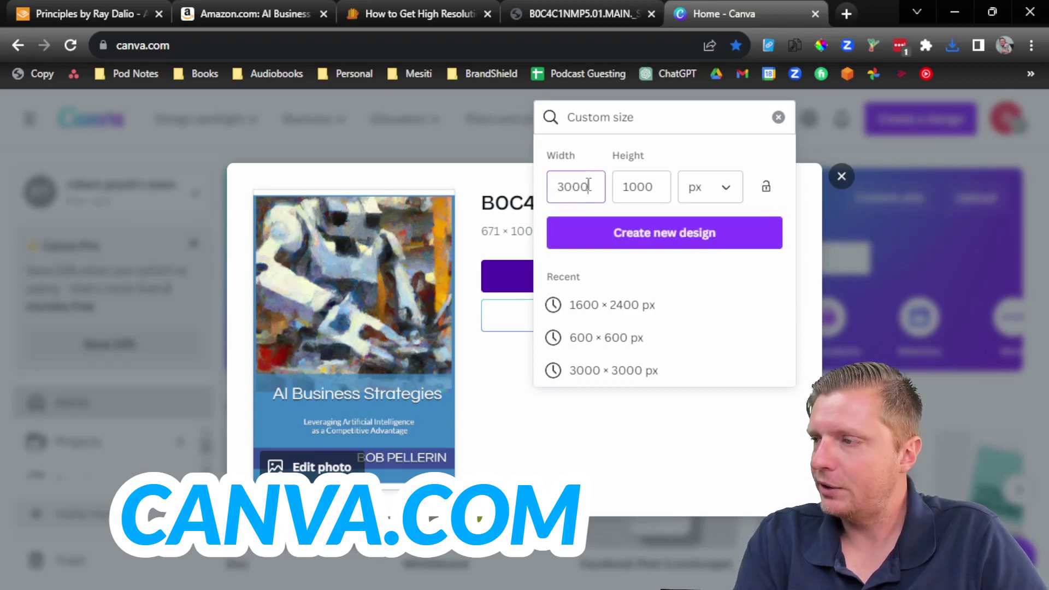
{"action": "key", "text": "Tab"}
{"action": "type", "text": "3000"}
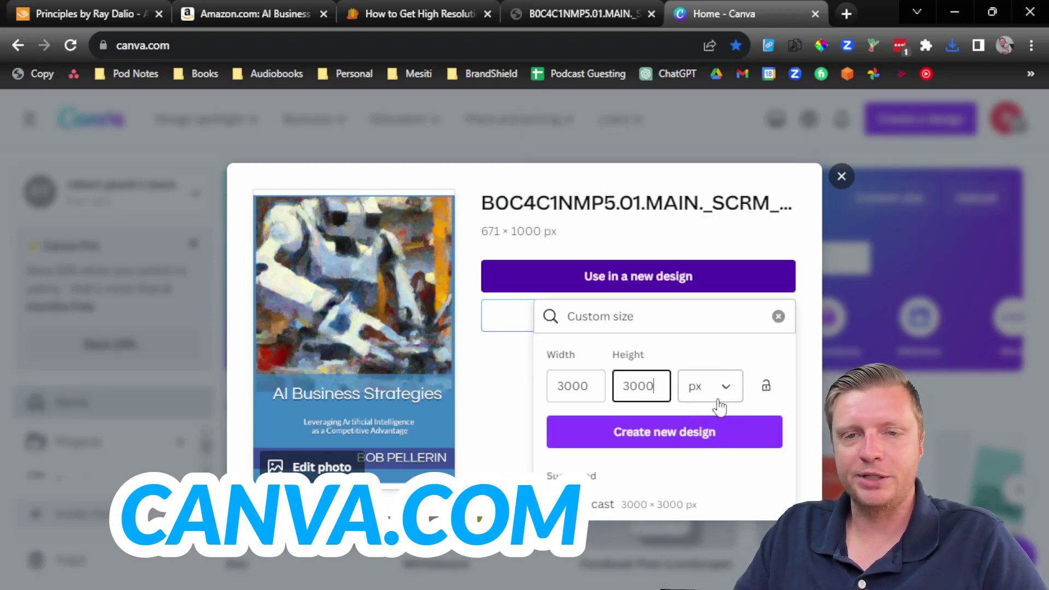
{"action": "left_click", "coordinate": [711, 434]}
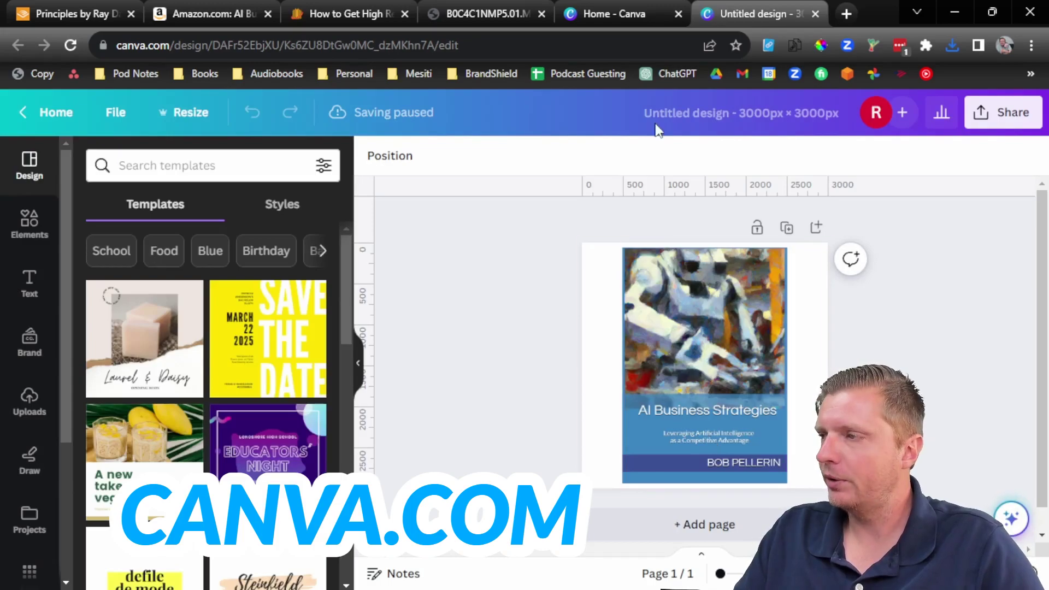
Rename the design to 'AI Business Strategies'
{"action": "left_click", "coordinate": [679, 119]}
{"action": "key", "text": "BackSpace"}
{"action": "type", "text": "AI S"}
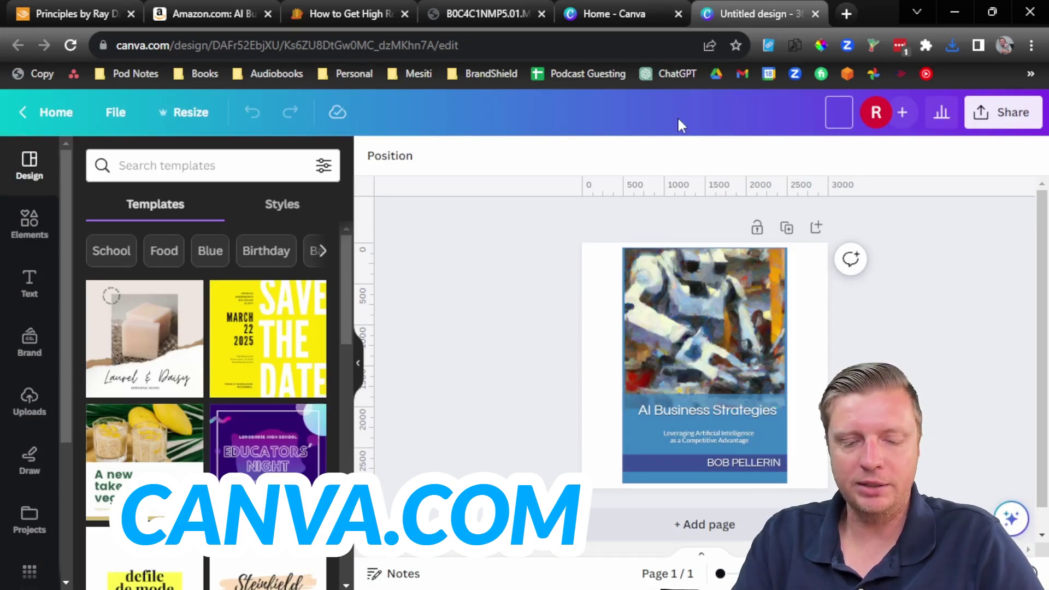
{"action": "type", "text": "usiness"}
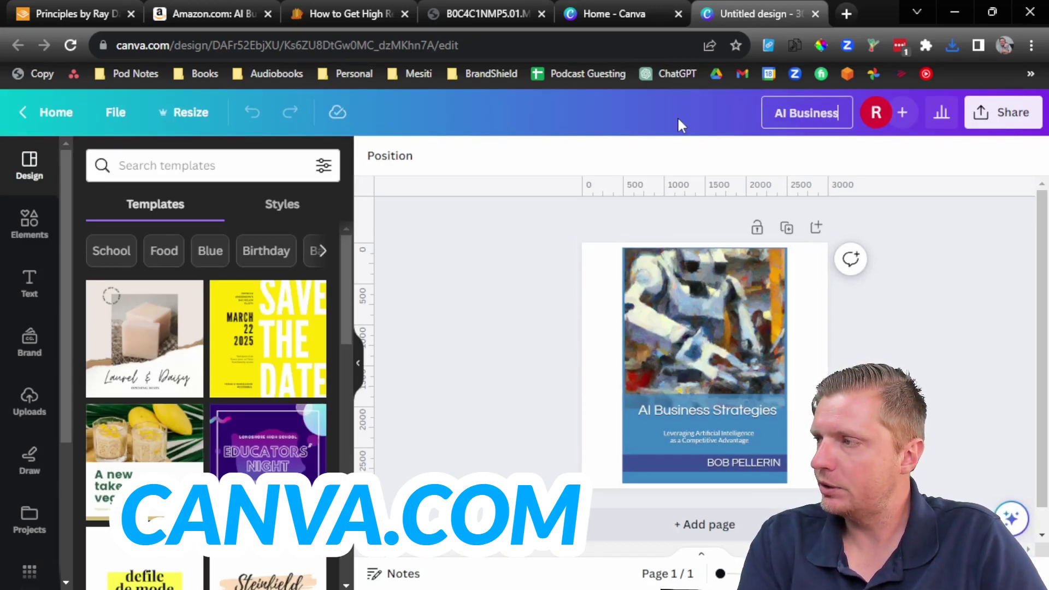
{"action": "type", "text": " Strategies"}
{"action": "key", "text": "Return"}
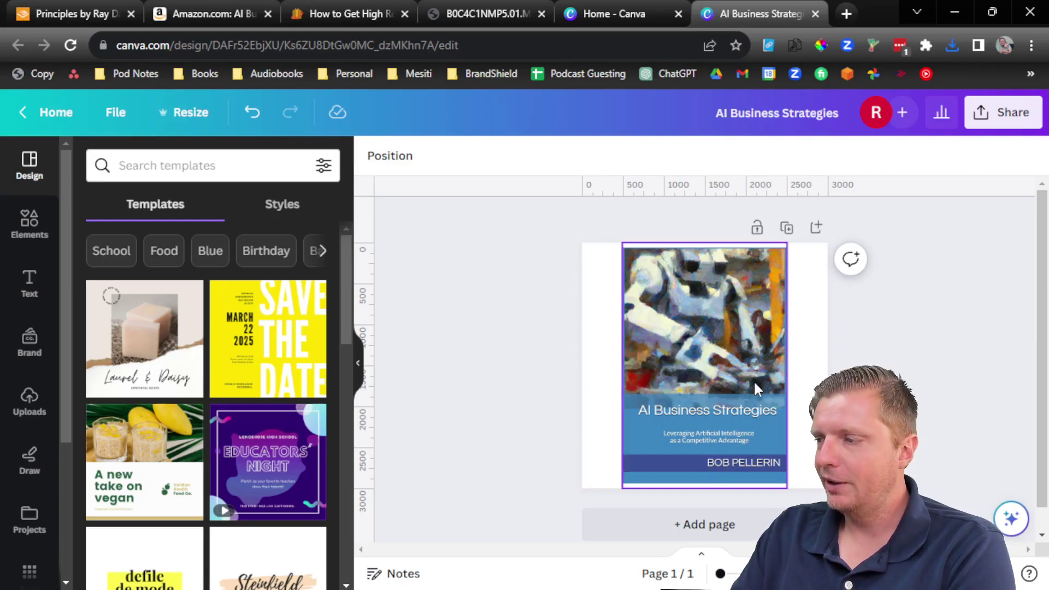
Enlarge the cover image to the page's full width and centre it vertically
{"action": "left_click", "coordinate": [652, 269]}
{"action": "left_click_drag", "start_coordinate": [623, 242], "coordinate": [582, 197]}
{"action": "left_click_drag", "start_coordinate": [785, 487], "coordinate": [826, 526]}
{"action": "left_click_drag", "start_coordinate": [798, 382], "coordinate": [787, 321]}
{"action": "left_click", "coordinate": [925, 317]}
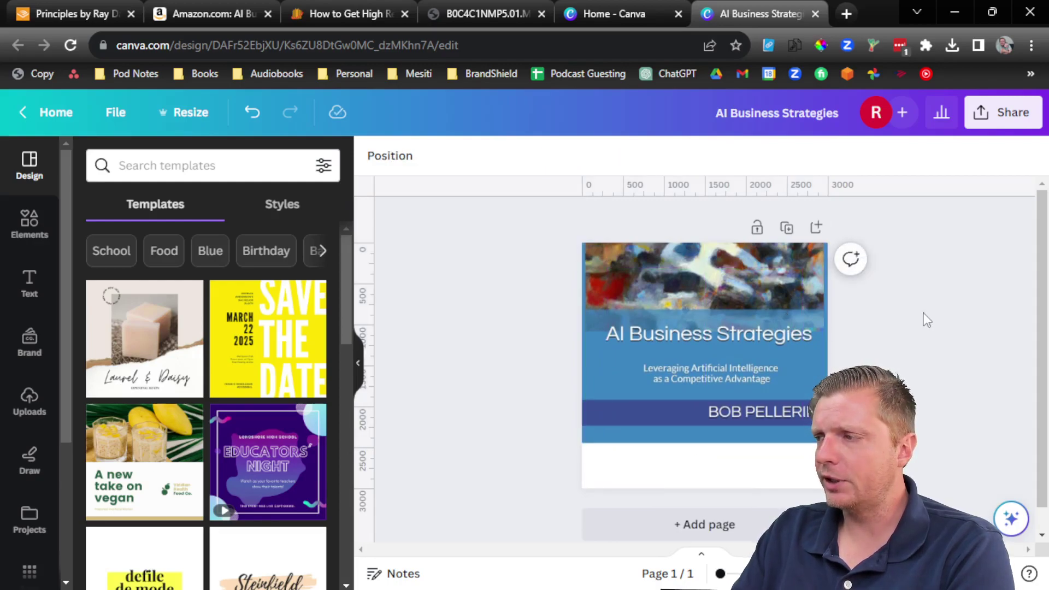
Try cropping the cover image's bottom edge, then undo that resize
{"action": "left_click", "coordinate": [710, 338]}
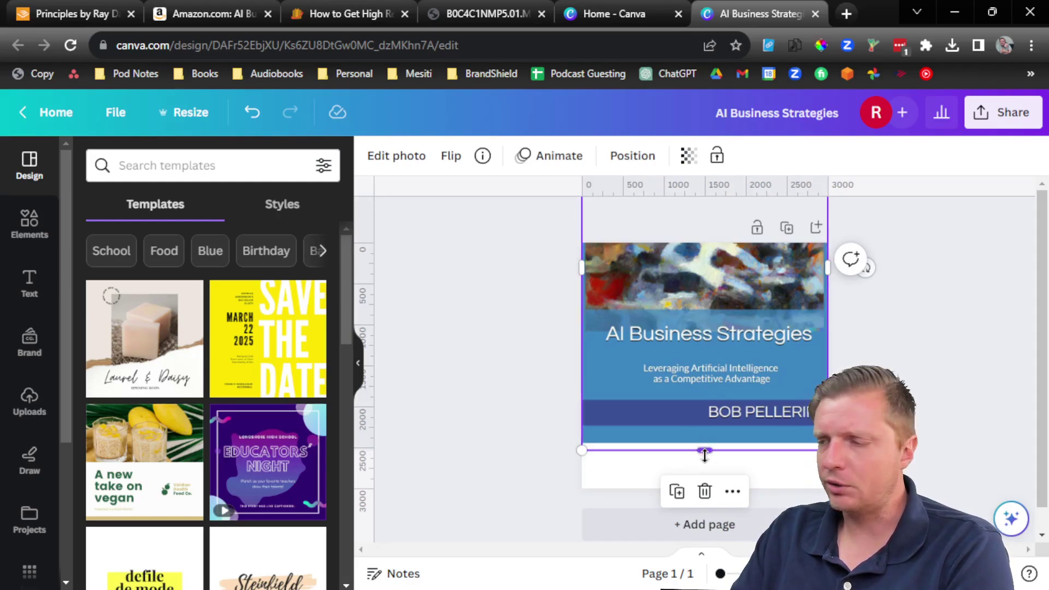
{"action": "mouse_move", "coordinate": [702, 451]}
{"action": "left_mouse_down"}
{"action": "mouse_move", "coordinate": [705, 379]}
{"action": "mouse_move", "coordinate": [705, 449]}
{"action": "mouse_move", "coordinate": [704, 440]}
{"action": "left_mouse_up"}
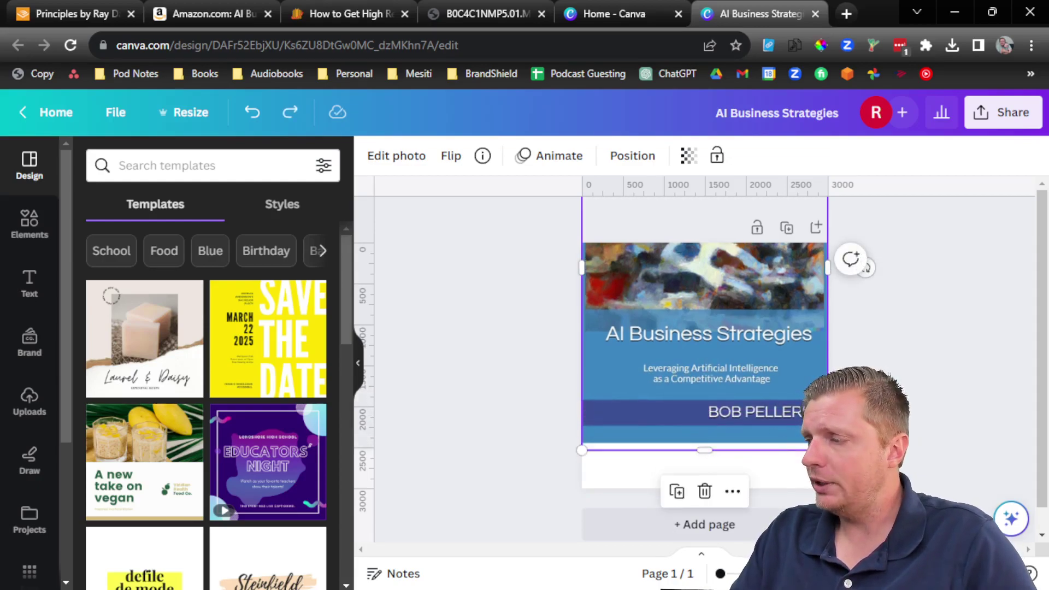
{"action": "key", "text": "ctrl+z"}
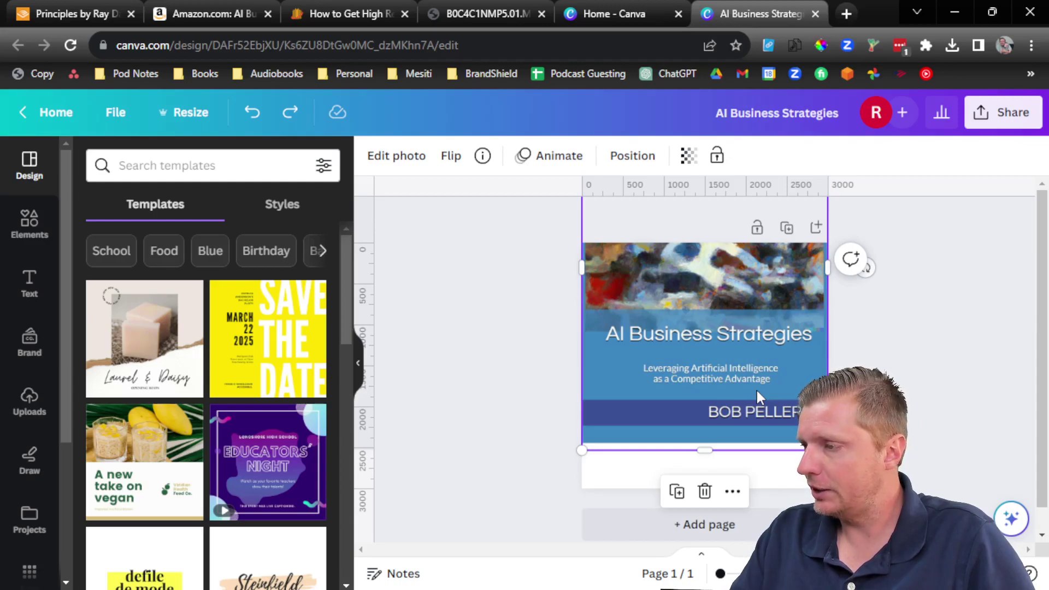
Crop a copy of the image into a thin author-name band placed below the subtitle
{"action": "left_click_drag", "start_coordinate": [726, 350], "coordinate": [727, 438]}
{"action": "left_click_drag", "start_coordinate": [713, 262], "coordinate": [719, 300]}
{"action": "left_click_drag", "start_coordinate": [705, 243], "coordinate": [707, 395]}
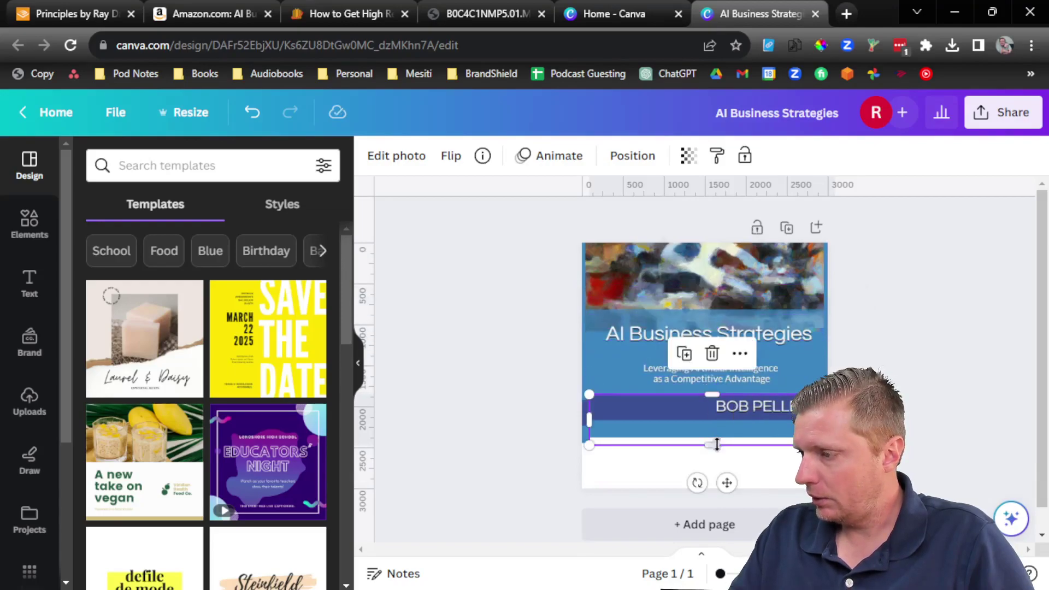
{"action": "left_click_drag", "start_coordinate": [712, 444], "coordinate": [698, 465]}
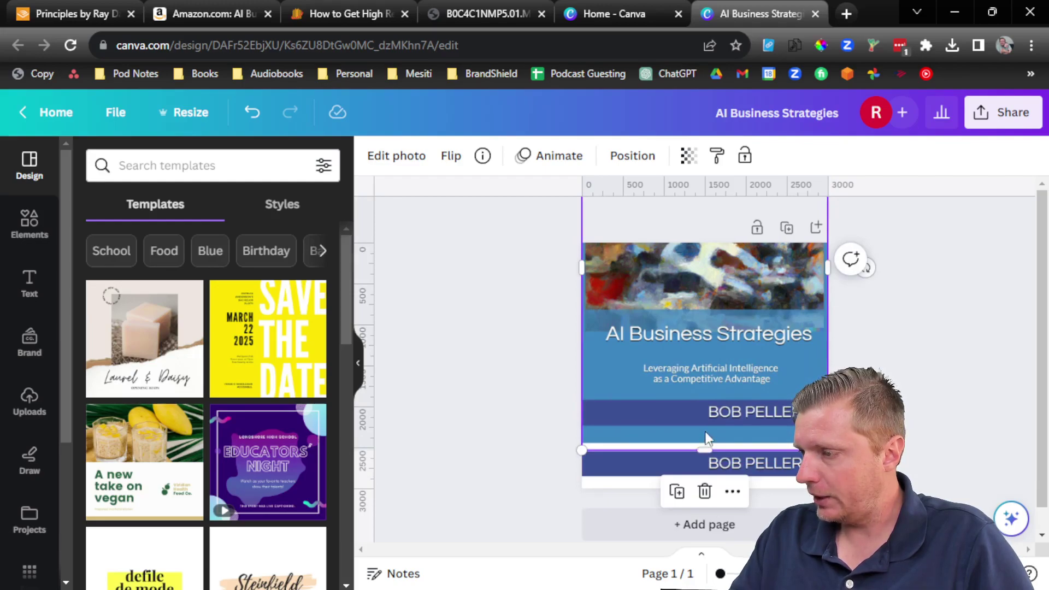
{"action": "left_click_drag", "start_coordinate": [705, 462], "coordinate": [703, 407]}
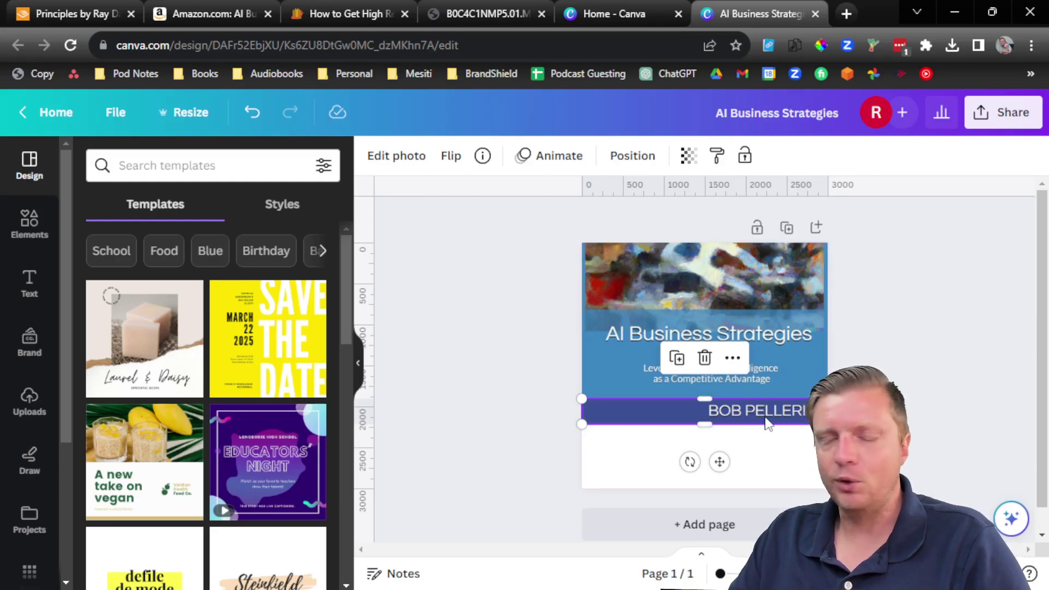
Add a vertical guide at the page centre (1500) and snap the BOB PELLERIN band to it
{"action": "left_click_drag", "start_coordinate": [763, 424], "coordinate": [708, 410]}
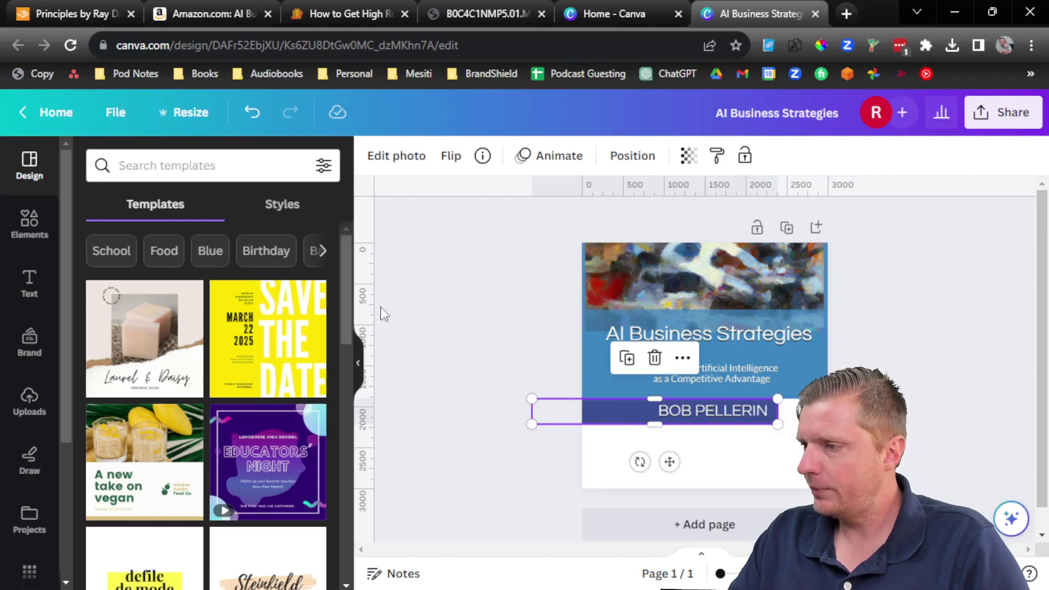
{"action": "left_click_drag", "start_coordinate": [363, 296], "coordinate": [703, 280]}
{"action": "mouse_move", "coordinate": [724, 416]}
{"action": "left_mouse_down"}
{"action": "mouse_move", "coordinate": [732, 412]}
{"action": "mouse_move", "coordinate": [705, 410]}
{"action": "left_mouse_up"}
{"action": "left_click", "coordinate": [989, 413]}
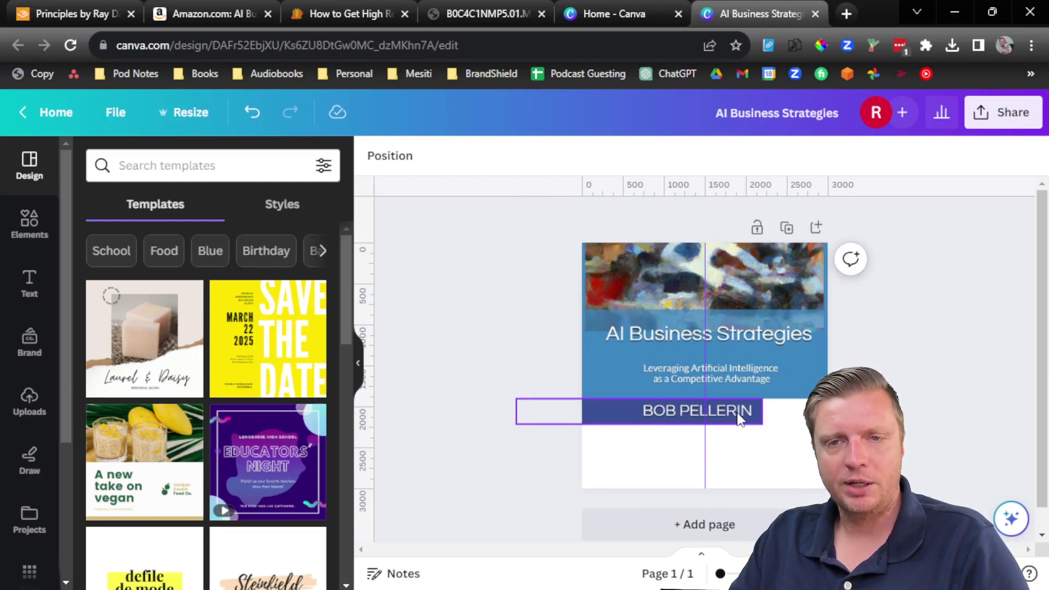
Narrow the BOB PELLERIN band from its left side to about 1,560 px, centred
{"action": "left_click", "coordinate": [739, 419]}
{"action": "left_click", "coordinate": [963, 364]}
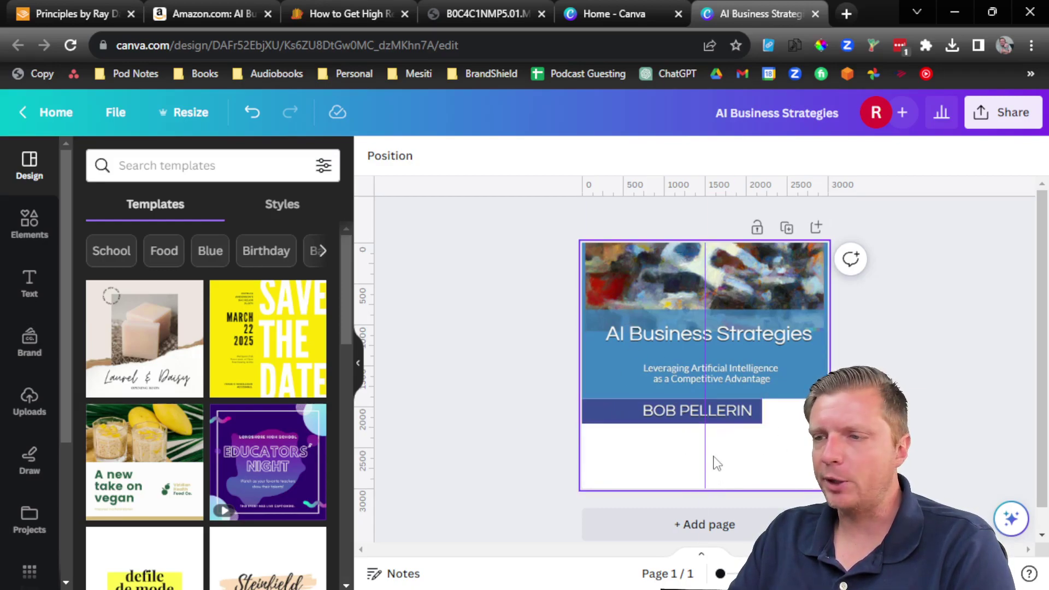
{"action": "left_click", "coordinate": [658, 416]}
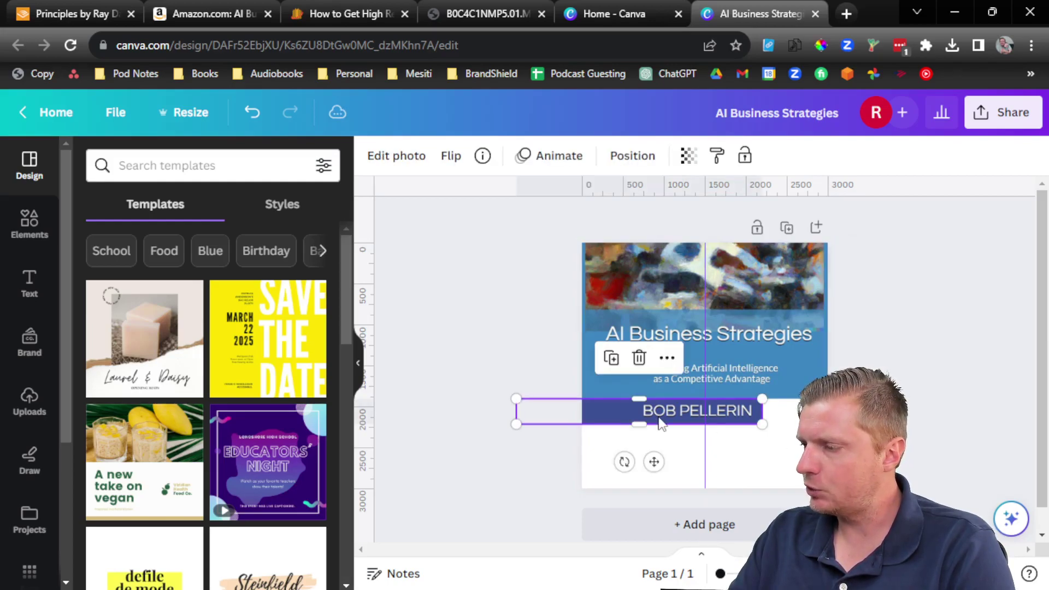
{"action": "left_click_drag", "start_coordinate": [658, 416], "coordinate": [673, 416]}
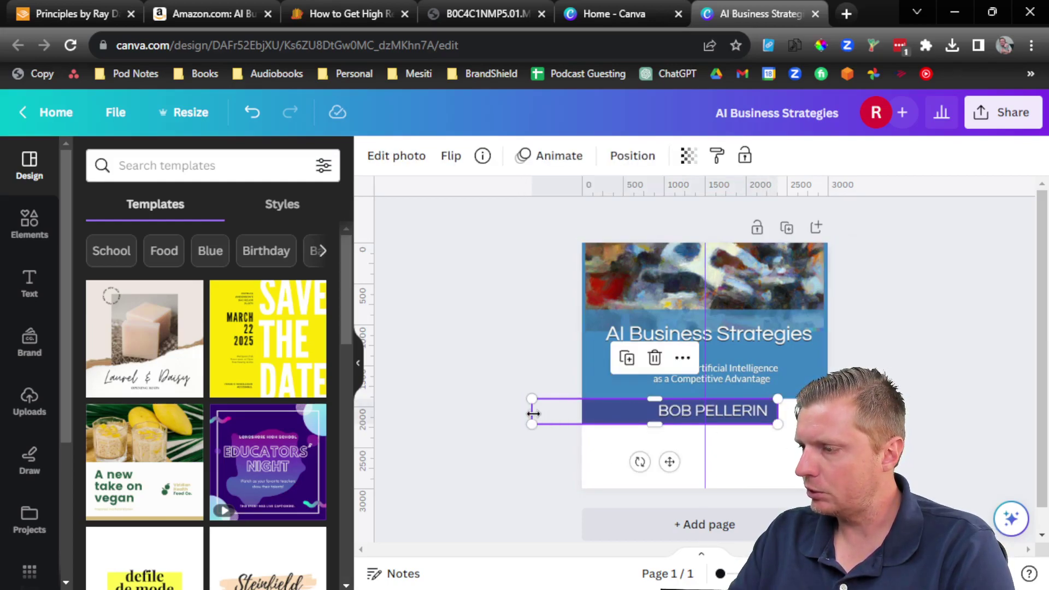
{"action": "left_click_drag", "start_coordinate": [533, 412], "coordinate": [646, 409]}
{"action": "key", "text": "Escape"}
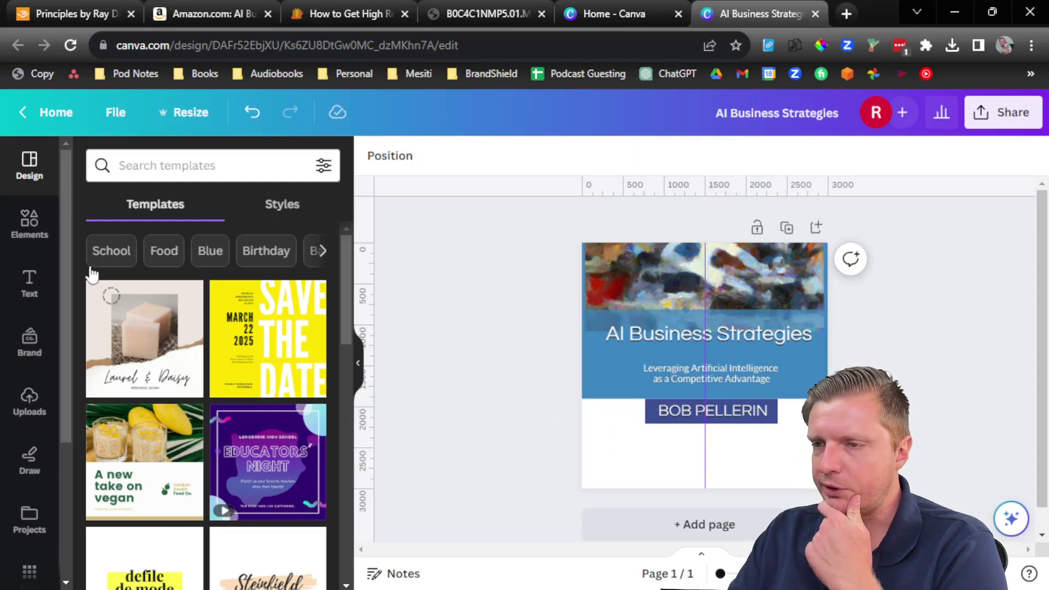
Load WhatTheFont in a new tab and upload the cover image
{"action": "left_click", "coordinate": [843, 13]}
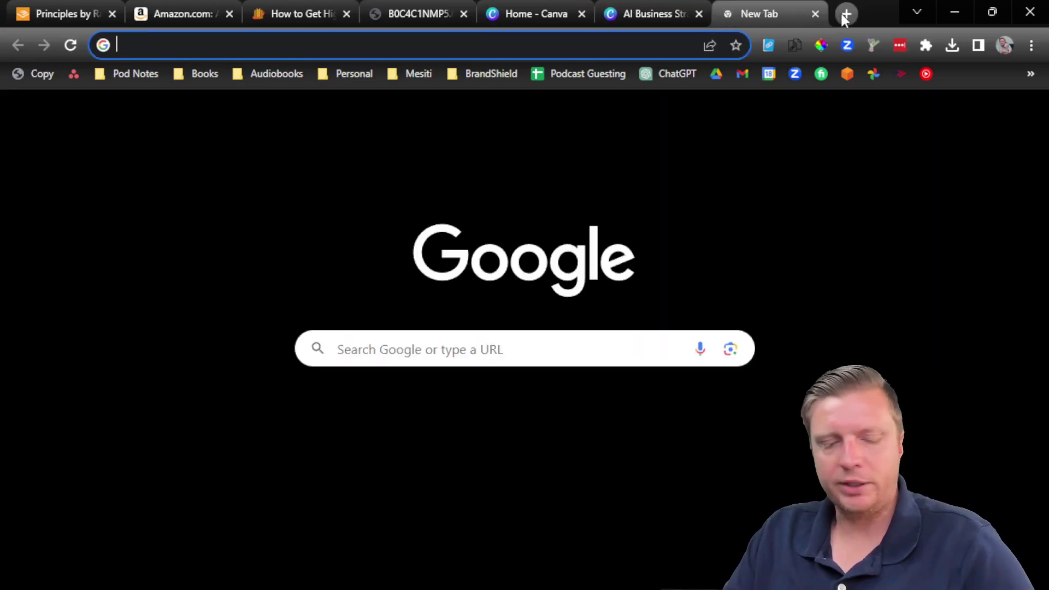
{"action": "type", "text": "what"}
{"action": "key", "text": "Return"}
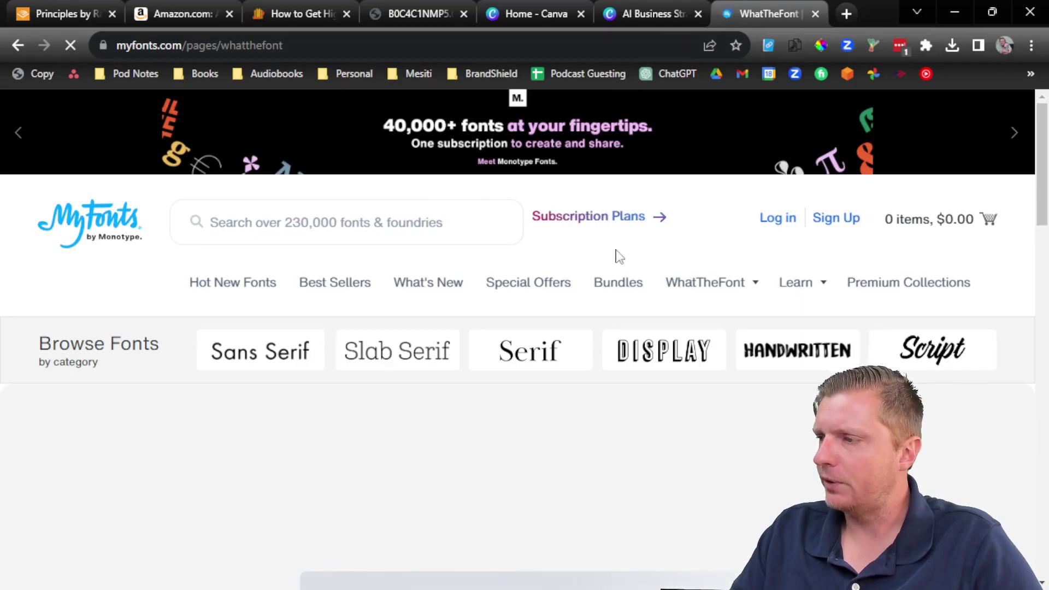
{"action": "scroll", "coordinate": [726, 221], "scroll_direction": "down", "scroll_amount": 5}
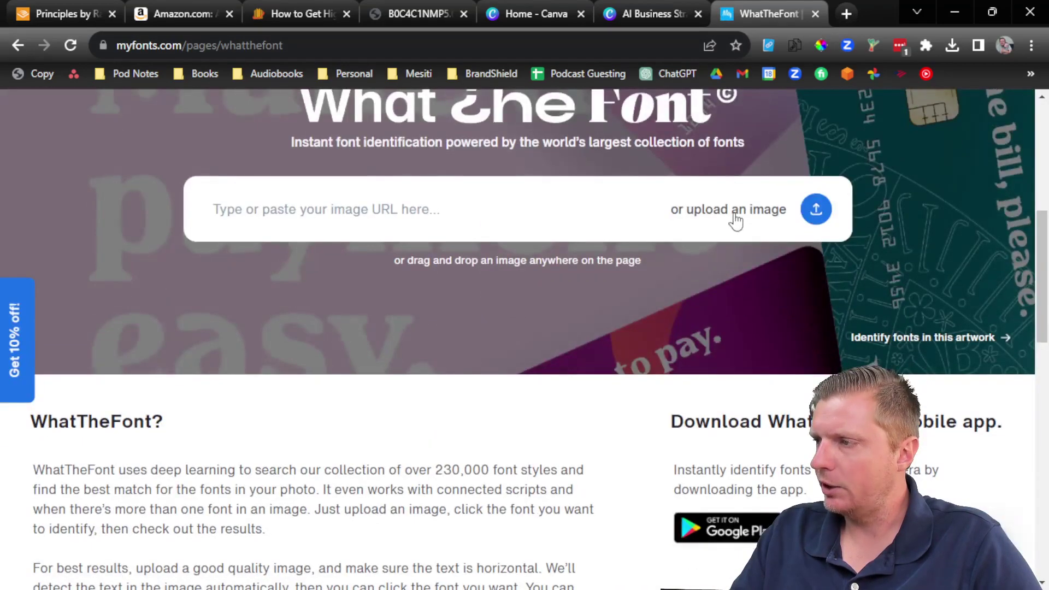
{"action": "left_click", "coordinate": [736, 218]}
{"action": "double_click", "coordinate": [249, 137]}
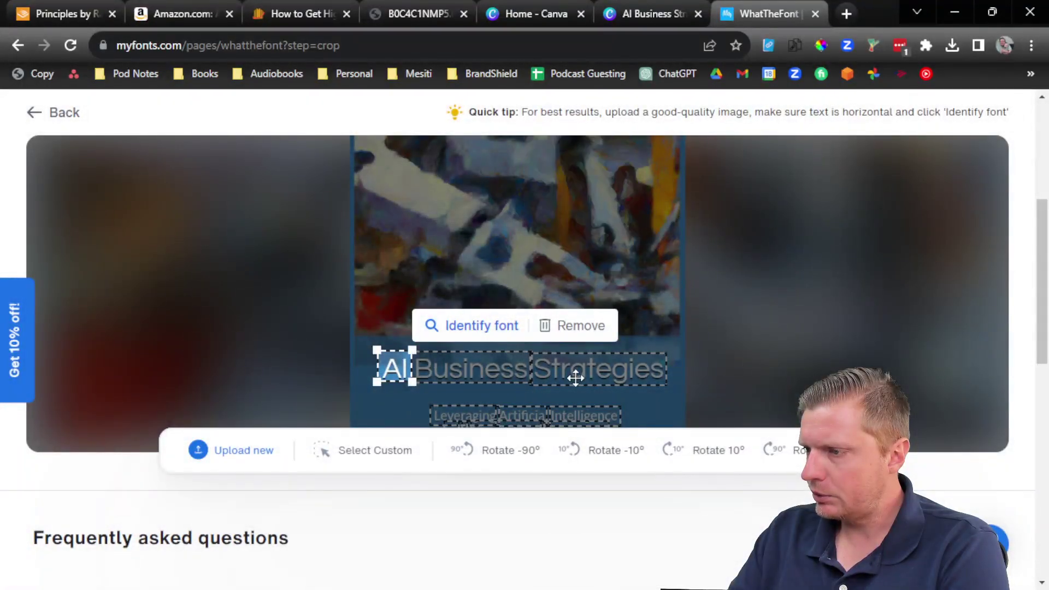
Identify the font of the word Business, browse the 61 matches, and return to Canva
{"action": "scroll", "coordinate": [576, 377], "scroll_direction": "down", "scroll_amount": 3}
{"action": "scroll", "coordinate": [573, 375], "scroll_direction": "up", "scroll_amount": 1}
{"action": "left_click", "coordinate": [449, 285]}
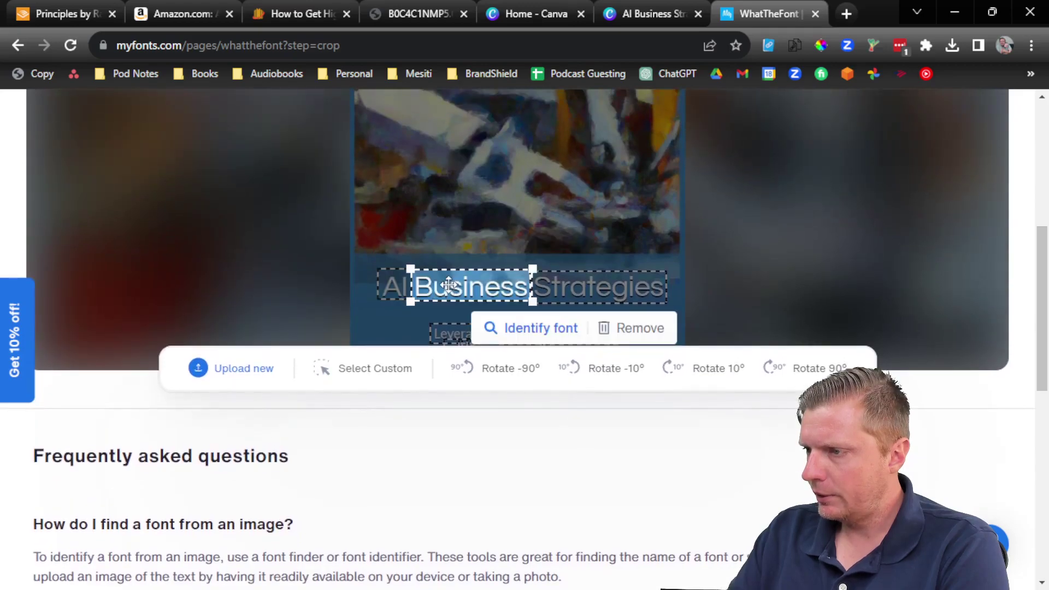
{"action": "left_click", "coordinate": [526, 329]}
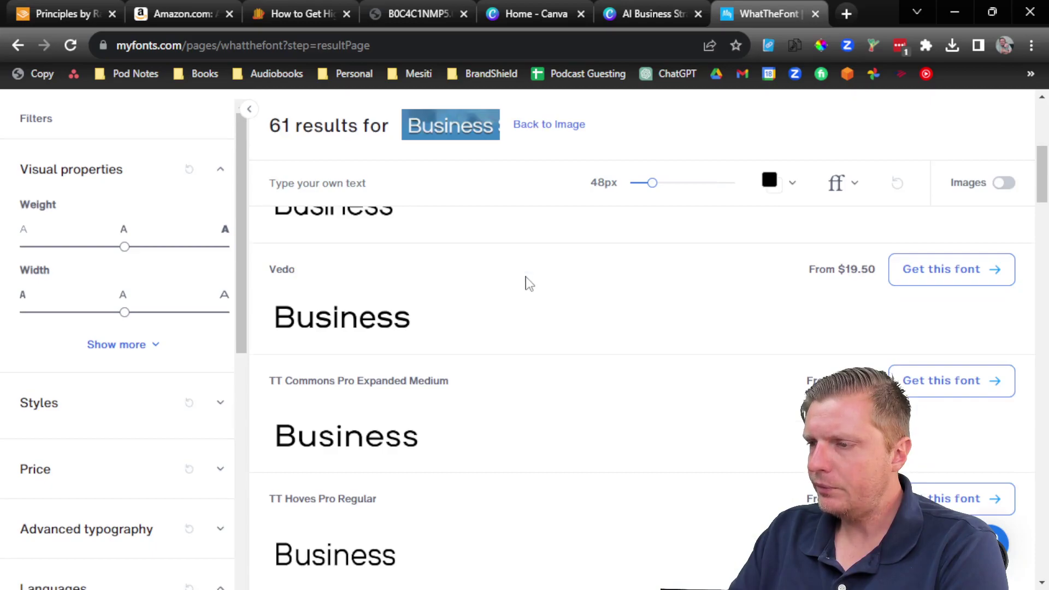
{"action": "scroll", "coordinate": [339, 541], "scroll_direction": "up", "scroll_amount": 5}
{"action": "scroll", "coordinate": [439, 465], "scroll_direction": "down", "scroll_amount": 8}
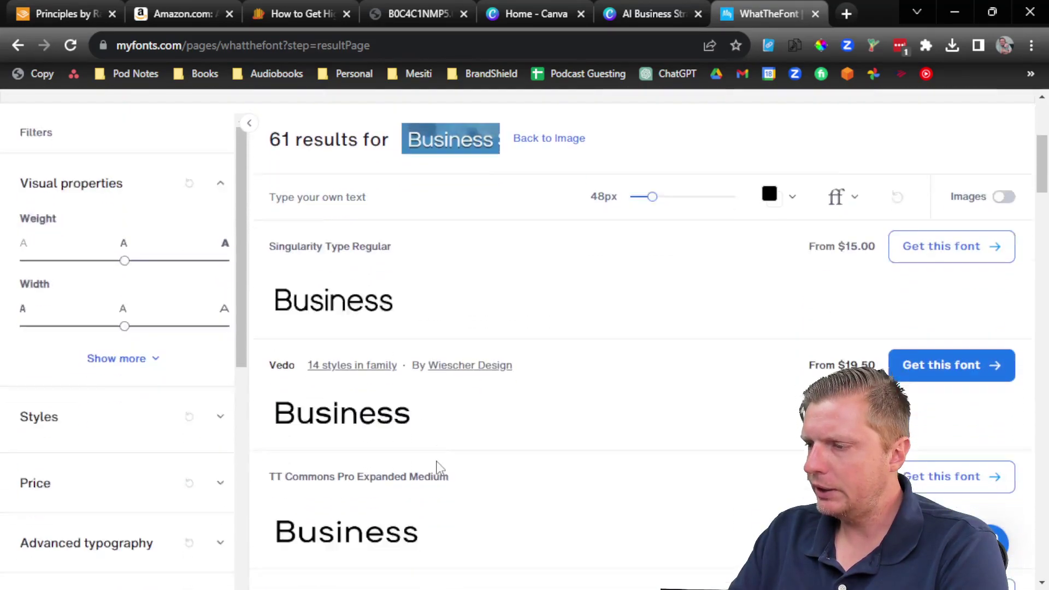
{"action": "scroll", "coordinate": [438, 469], "scroll_direction": "down", "scroll_amount": 2}
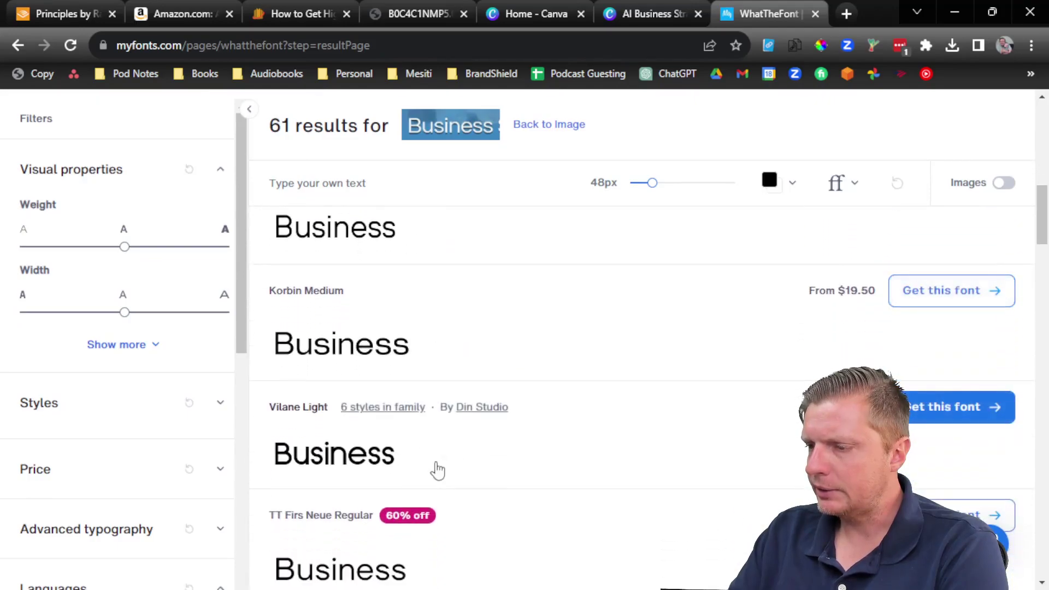
{"action": "scroll", "coordinate": [434, 468], "scroll_direction": "down", "scroll_amount": 3}
{"action": "left_click", "coordinate": [634, 13]}
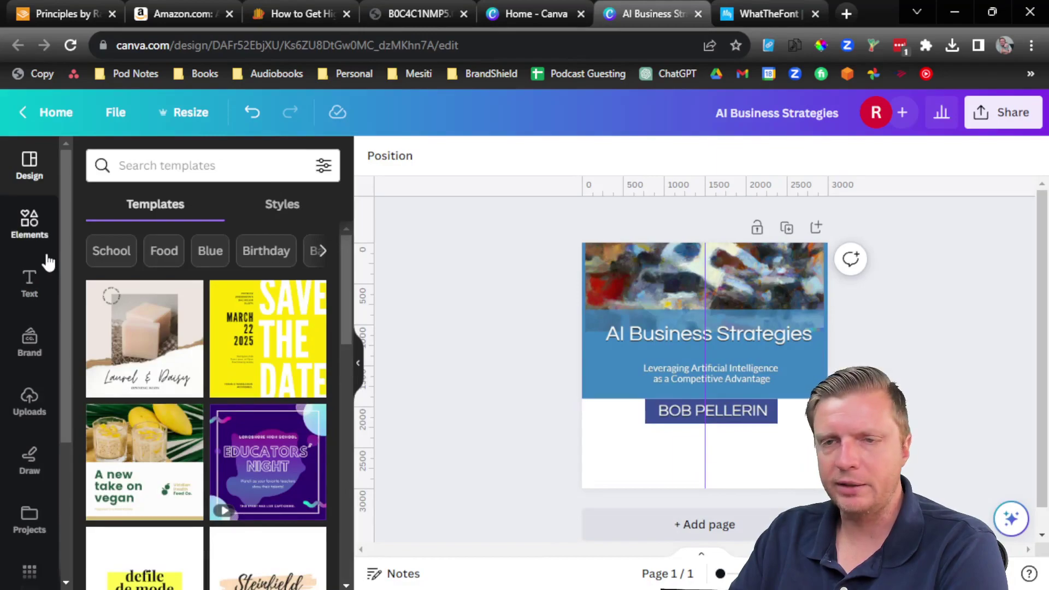
Add a square from Elements and colour it the cover's blue
{"action": "left_click", "coordinate": [30, 241]}
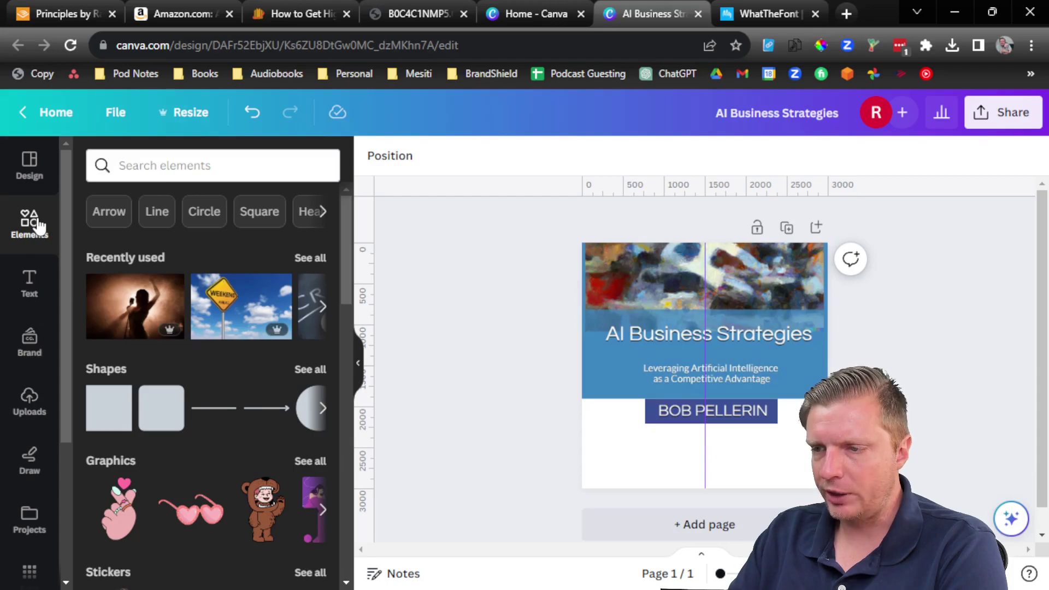
{"action": "left_click", "coordinate": [103, 419]}
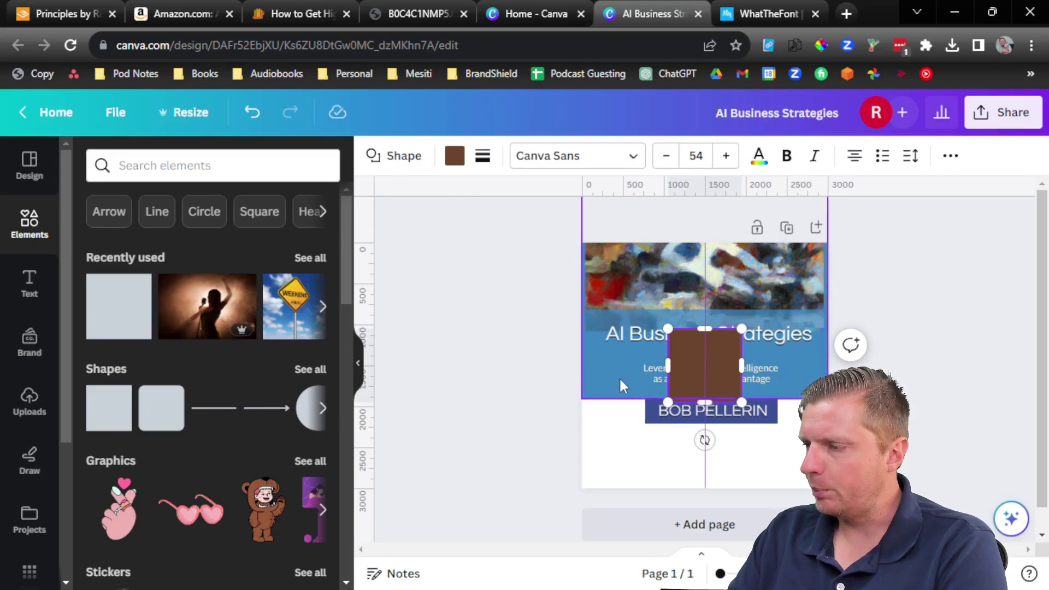
{"action": "left_click", "coordinate": [452, 165]}
{"action": "scroll", "coordinate": [202, 362], "scroll_direction": "down", "scroll_amount": 5}
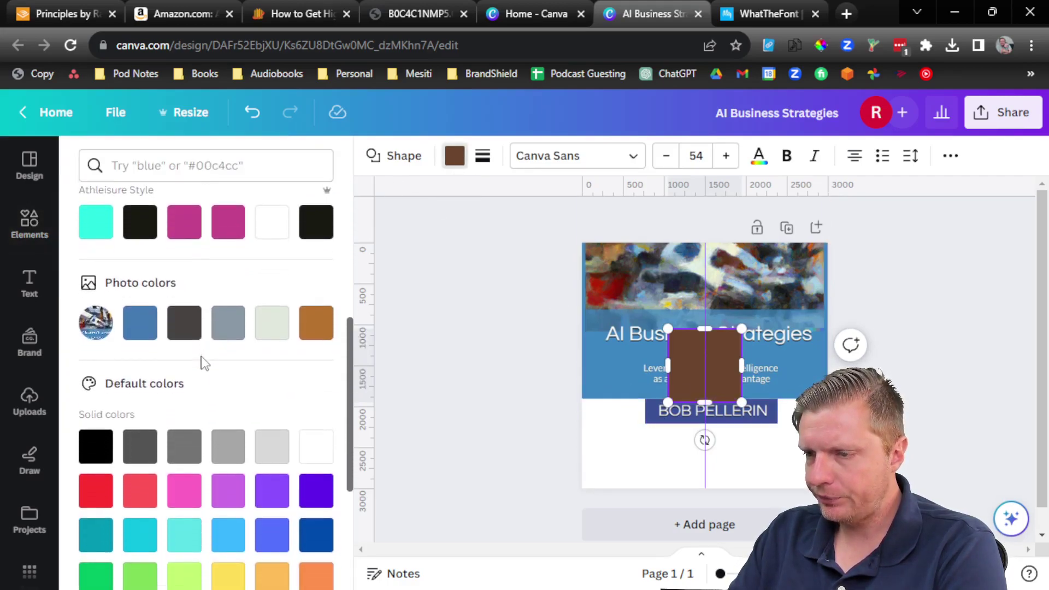
{"action": "left_click", "coordinate": [139, 333]}
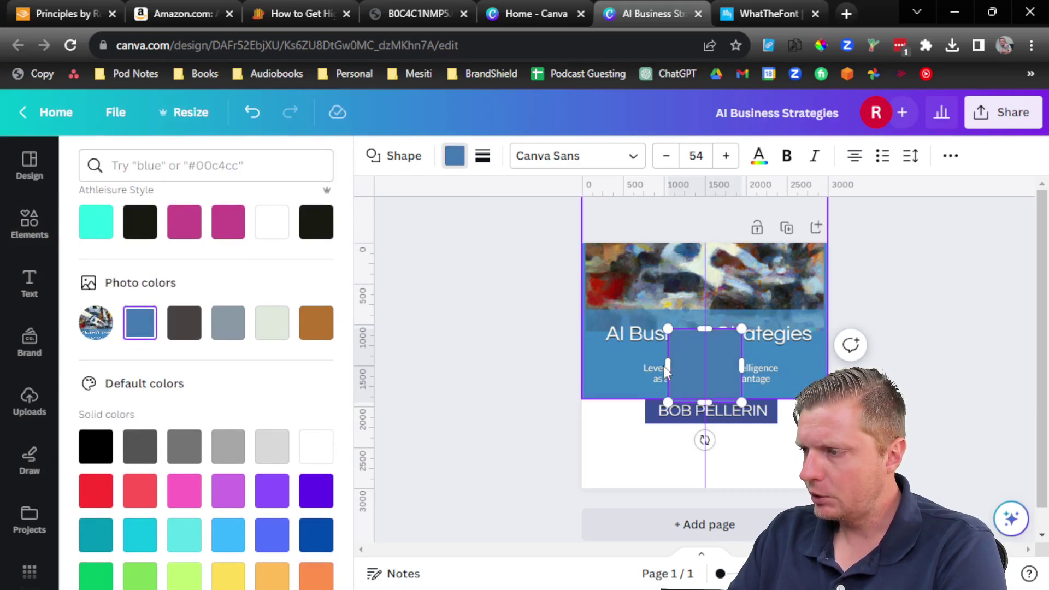
Move and stretch the blue square into a rectangle filling the page bottom
{"action": "left_click_drag", "start_coordinate": [690, 365], "coordinate": [605, 452]}
{"action": "left_click_drag", "start_coordinate": [663, 466], "coordinate": [877, 457]}
{"action": "left_click_drag", "start_coordinate": [707, 498], "coordinate": [702, 487]}
{"action": "left_click", "coordinate": [513, 397]}
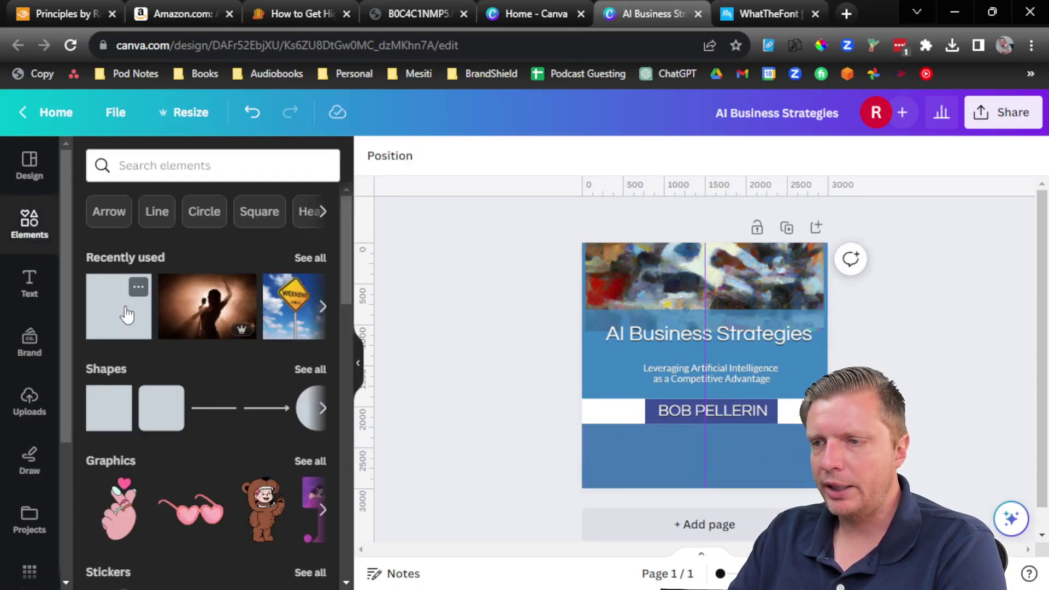
Add a second square, trying grey fills and leaving it dark grey
{"action": "left_click", "coordinate": [110, 407]}
{"action": "left_click", "coordinate": [455, 156]}
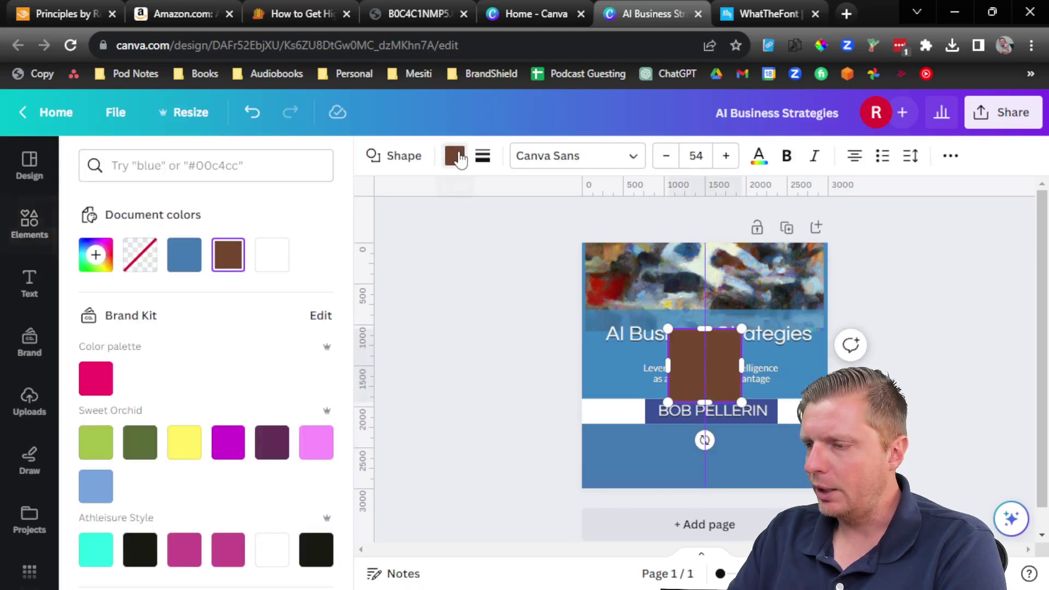
{"action": "scroll", "coordinate": [255, 434], "scroll_direction": "down", "scroll_amount": 5}
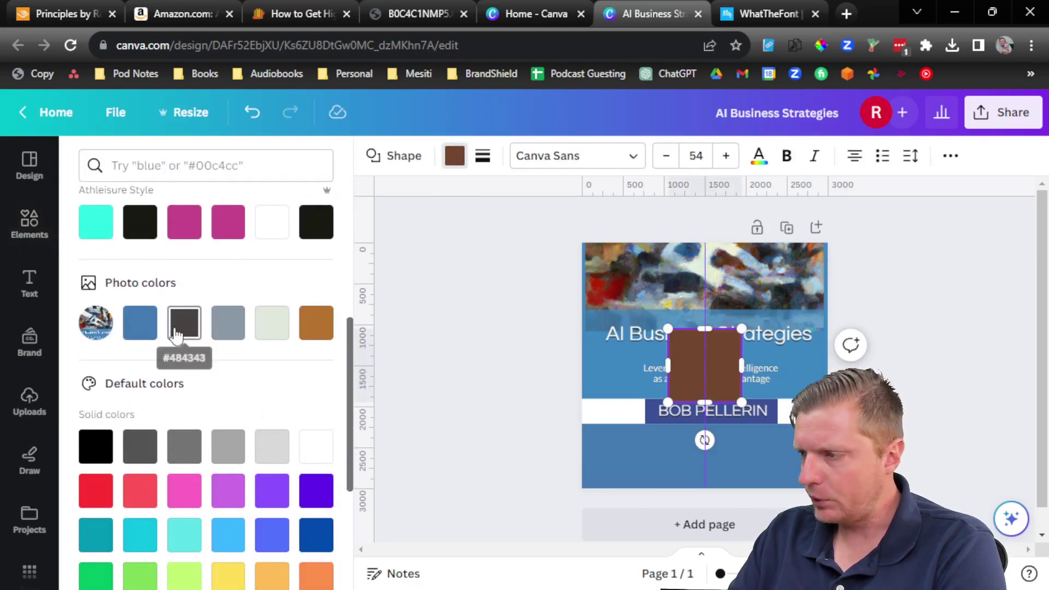
{"action": "left_click", "coordinate": [181, 328]}
{"action": "left_click", "coordinate": [225, 332]}
{"action": "left_click", "coordinate": [186, 330]}
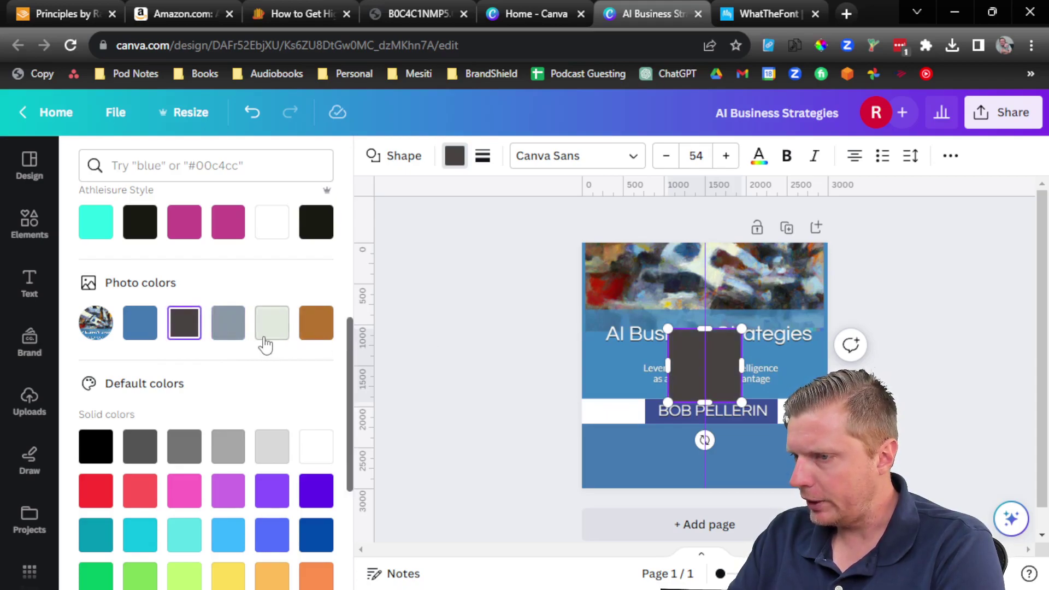
{"action": "left_click", "coordinate": [497, 357]}
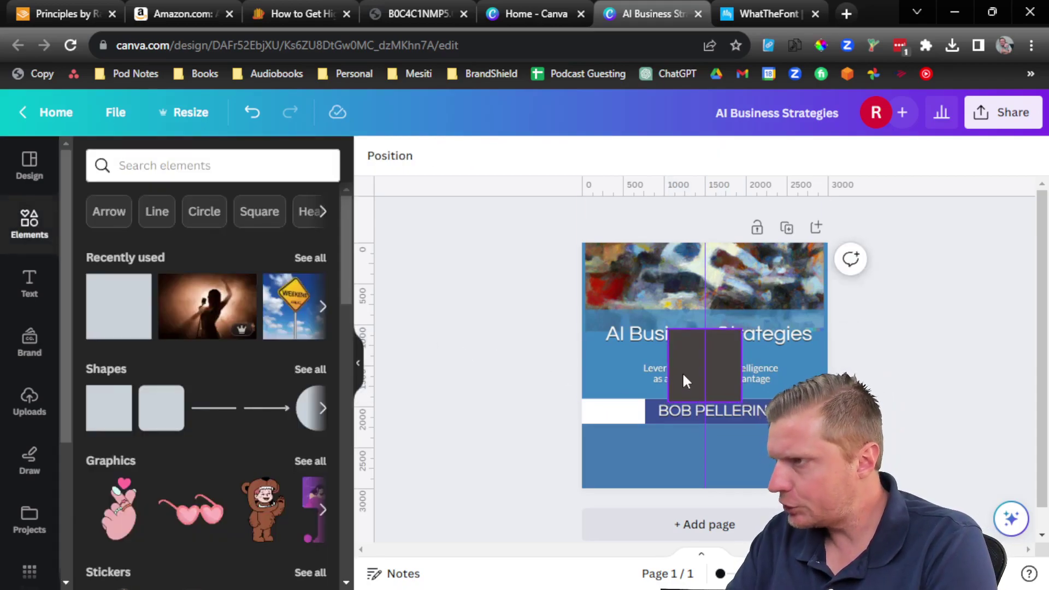
Sample the author band's blue with ColorPick and copy its hex 3C5095
{"action": "left_click", "coordinate": [821, 46]}
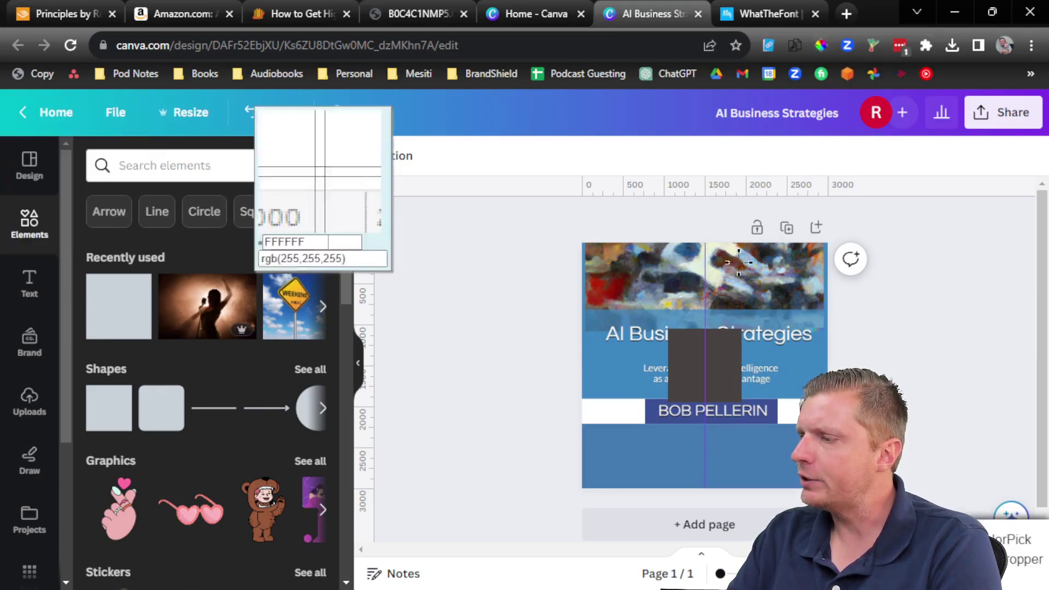
{"action": "left_click", "coordinate": [649, 408]}
{"action": "key", "text": "ctrl+c"}
{"action": "right_click", "coordinate": [487, 369]}
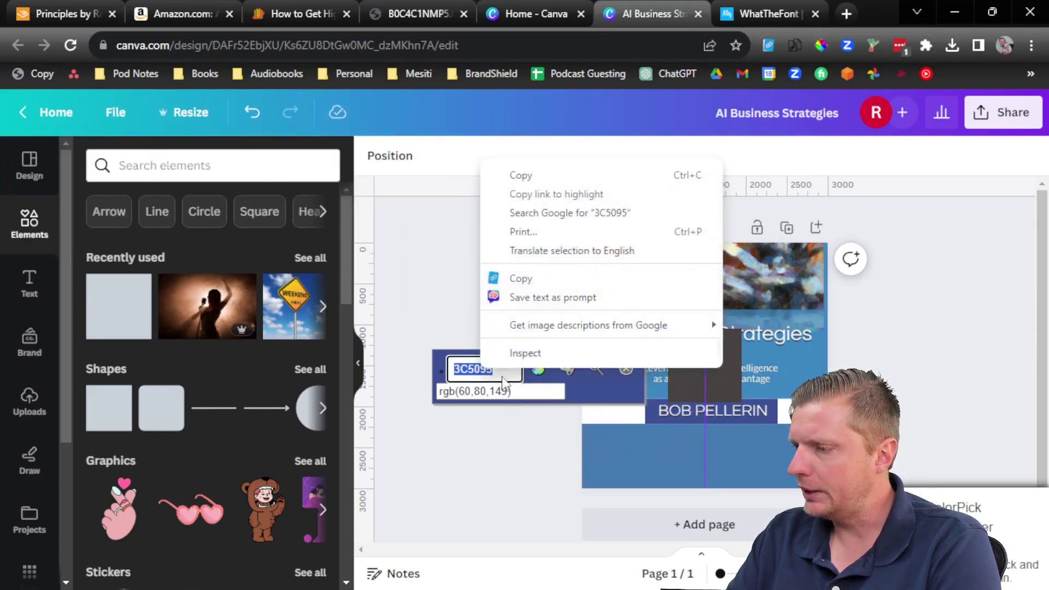
{"action": "left_click", "coordinate": [526, 175]}
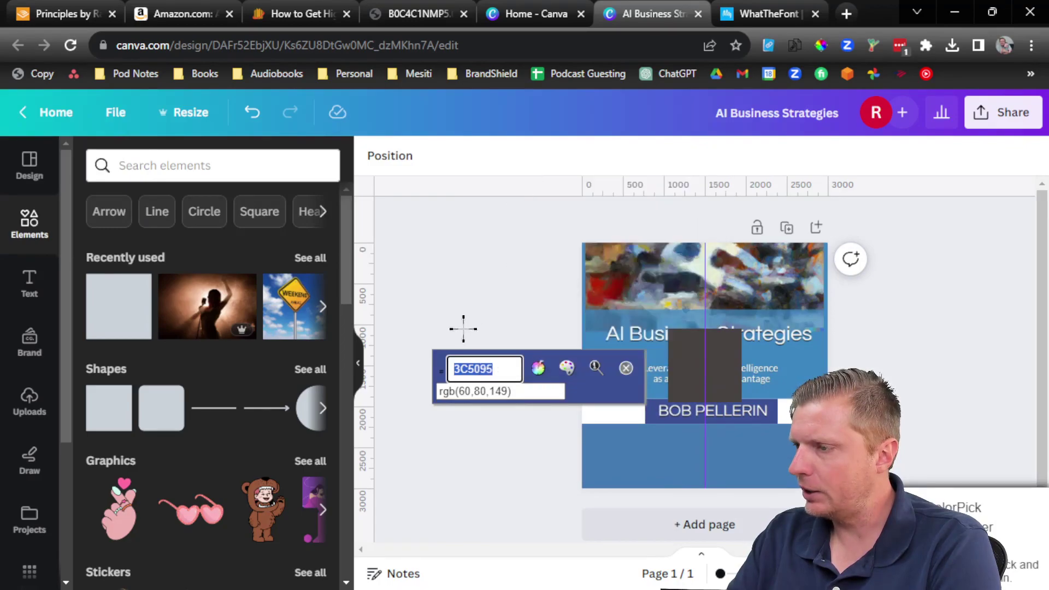
{"action": "left_click", "coordinate": [433, 264]}
Paste 3C5095 into the square's colour search and apply that blue
{"action": "left_click", "coordinate": [681, 368]}
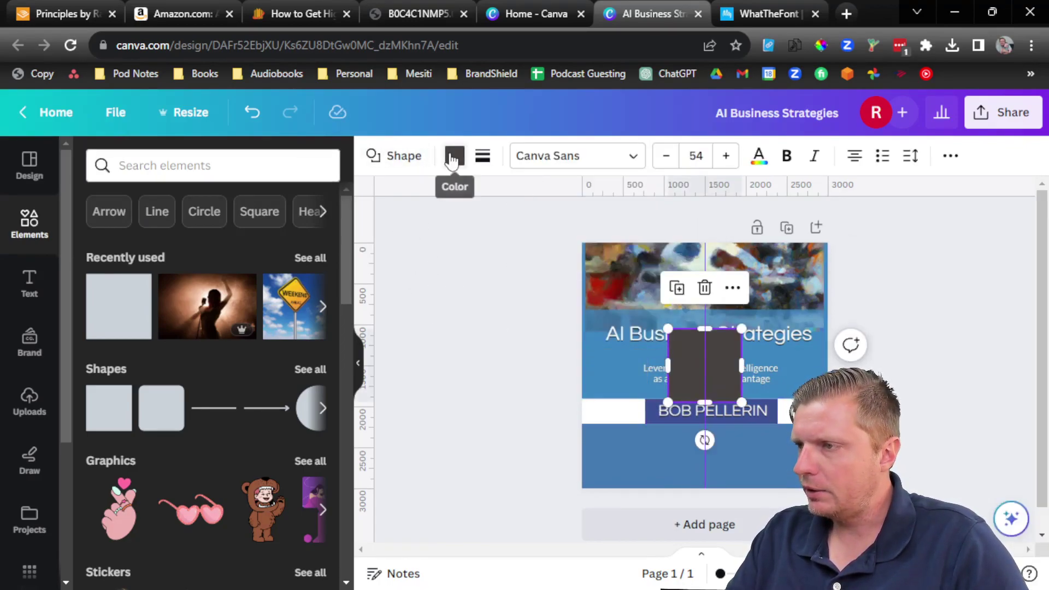
{"action": "left_click", "coordinate": [453, 157]}
{"action": "left_click", "coordinate": [260, 168]}
{"action": "right_click", "coordinate": [261, 169]}
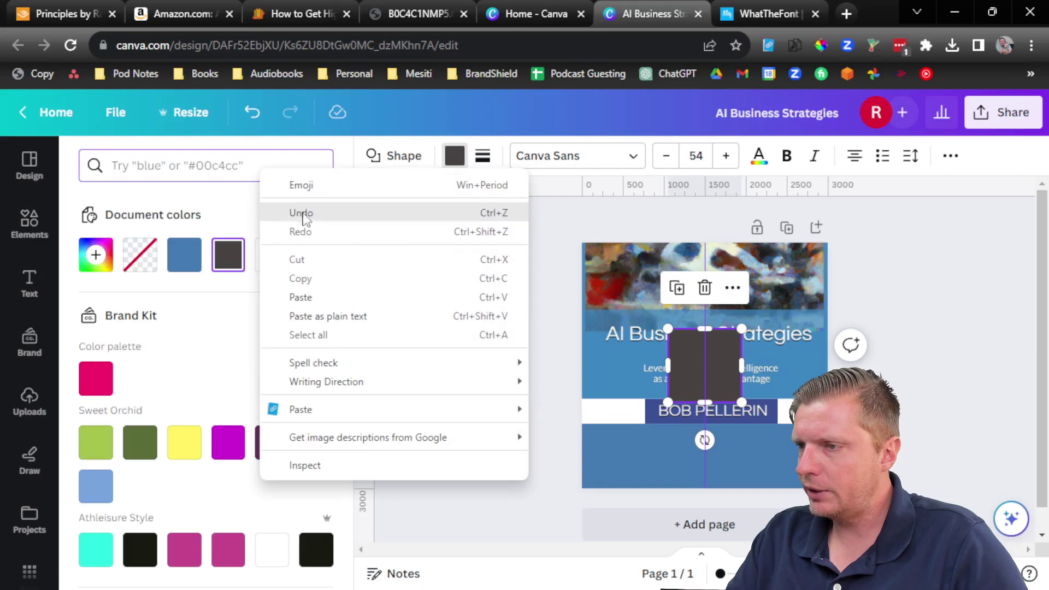
{"action": "left_click", "coordinate": [301, 297]}
{"action": "left_click", "coordinate": [97, 240]}
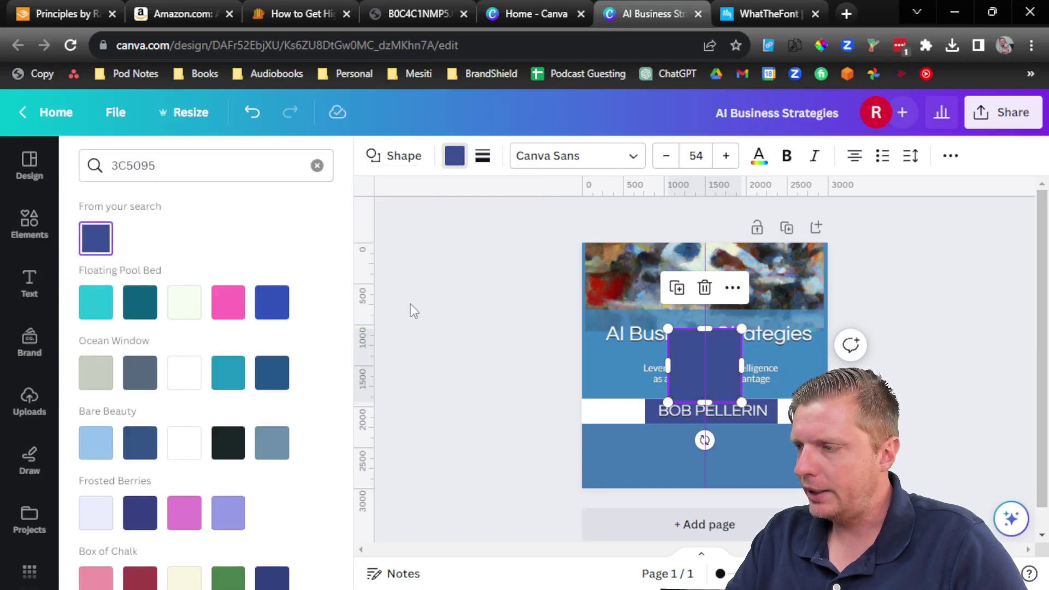
{"action": "left_click", "coordinate": [489, 316]}
{"action": "left_click", "coordinate": [494, 367]}
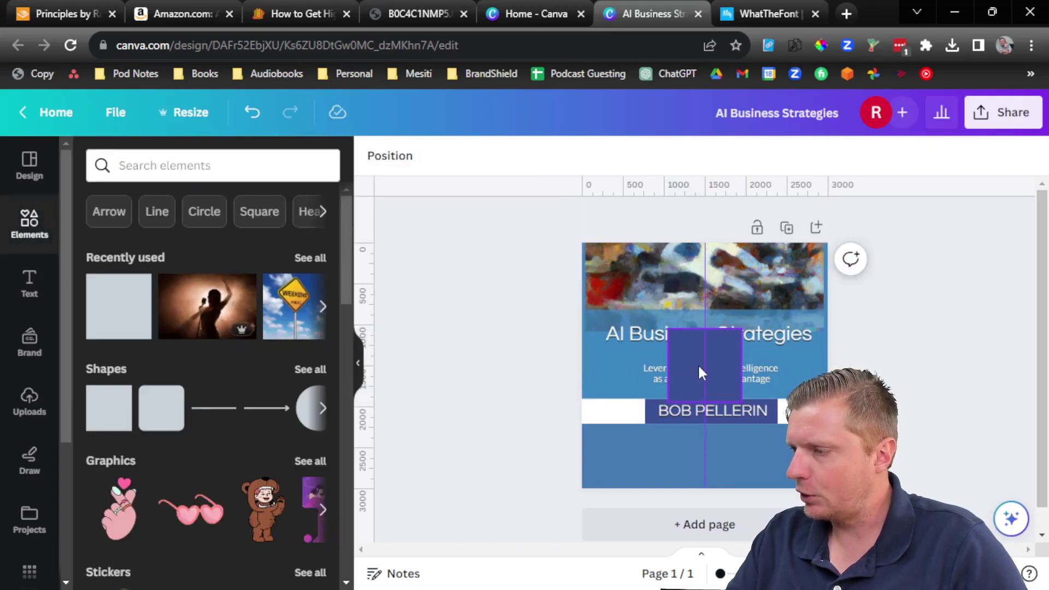
Reshape the 3C5095 square into a thin full-width bar over the name band
{"action": "left_click", "coordinate": [687, 392]}
{"action": "left_click_drag", "start_coordinate": [687, 392], "coordinate": [581, 433]}
{"action": "left_click_drag", "start_coordinate": [662, 471], "coordinate": [662, 424]}
{"action": "left_click_drag", "start_coordinate": [743, 405], "coordinate": [828, 410]}
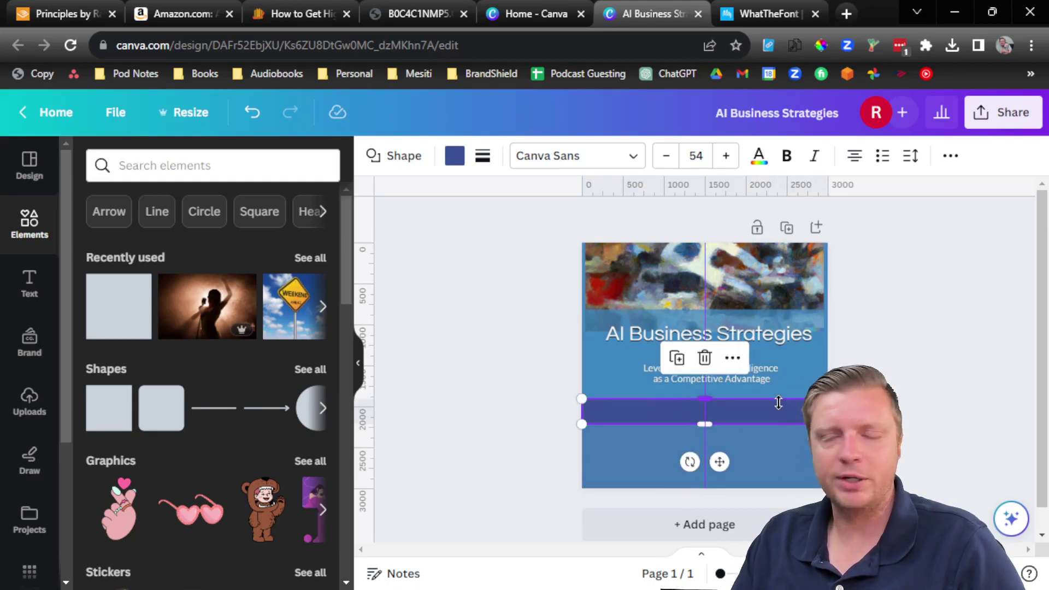
Send the bar backward behind the author's name and centre BOB PELLERIN on the guide
{"action": "left_click", "coordinate": [949, 161]}
{"action": "left_click", "coordinate": [828, 195]}
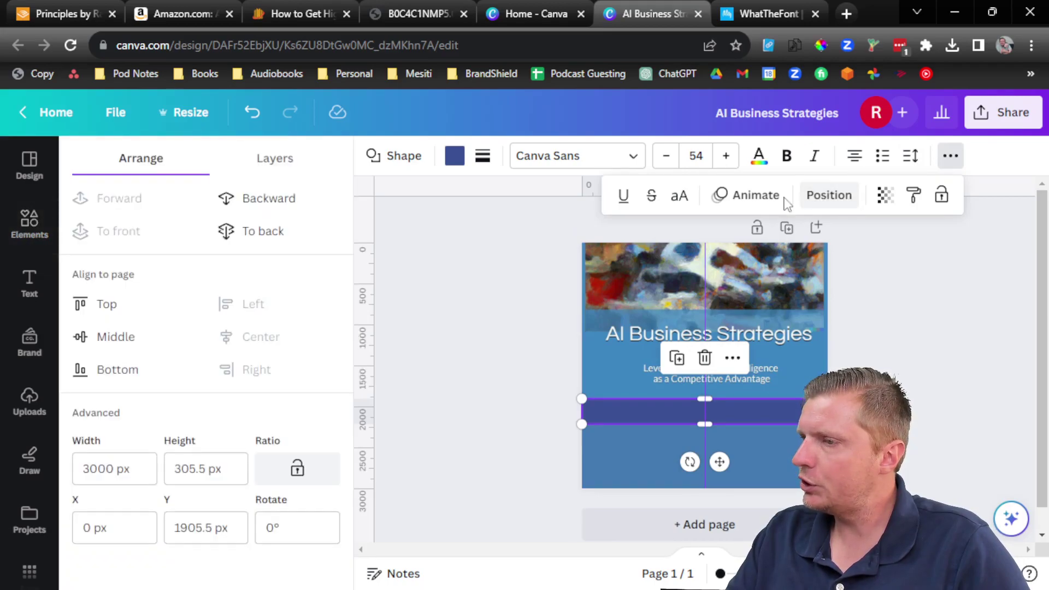
{"action": "left_click", "coordinate": [253, 198]}
{"action": "left_click", "coordinate": [494, 335]}
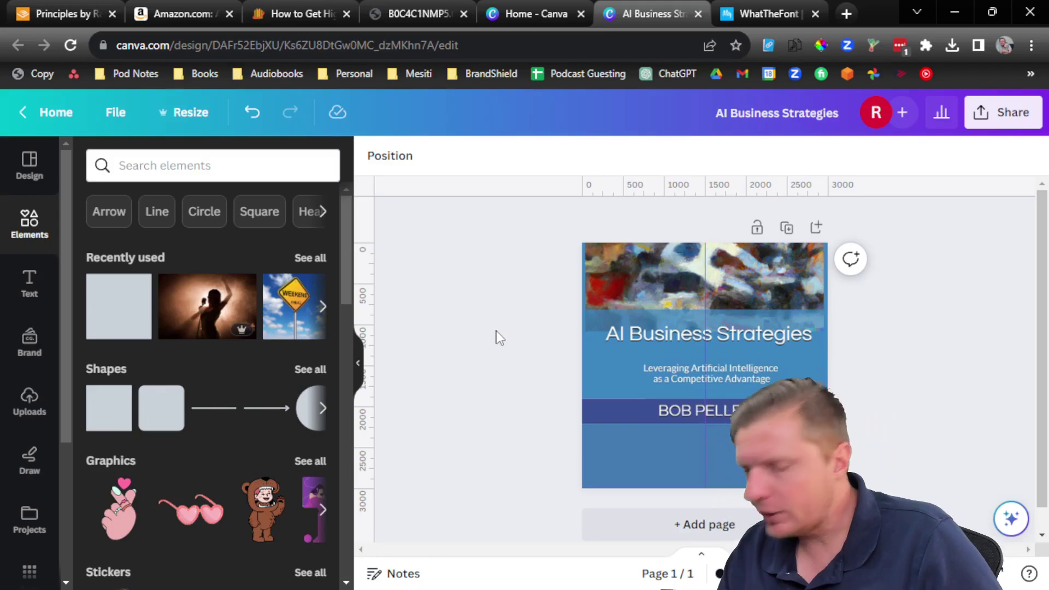
{"action": "left_click", "coordinate": [732, 412]}
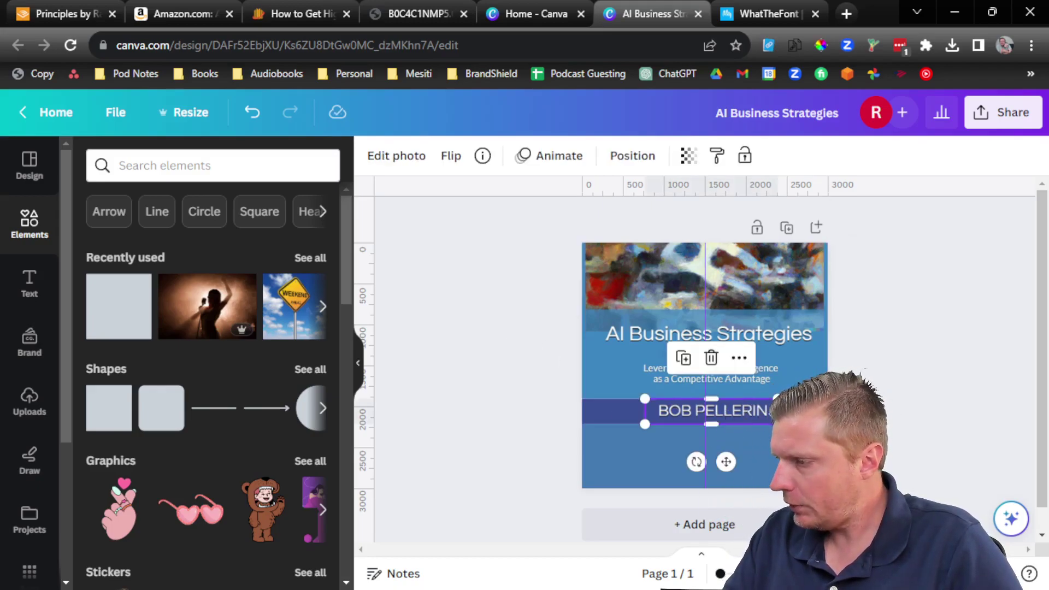
{"action": "left_click_drag", "start_coordinate": [751, 411], "coordinate": [742, 411]}
{"action": "left_click", "coordinate": [1005, 371]}
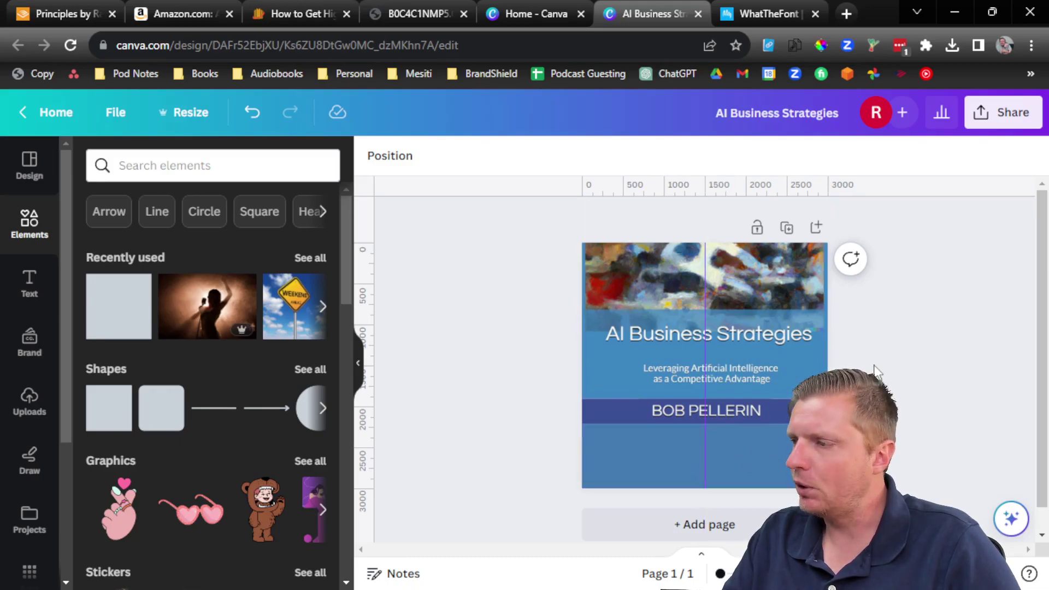
Enlarge the top painted image slightly so its blue lower edge meets the navy author band
{"action": "left_click", "coordinate": [798, 267]}
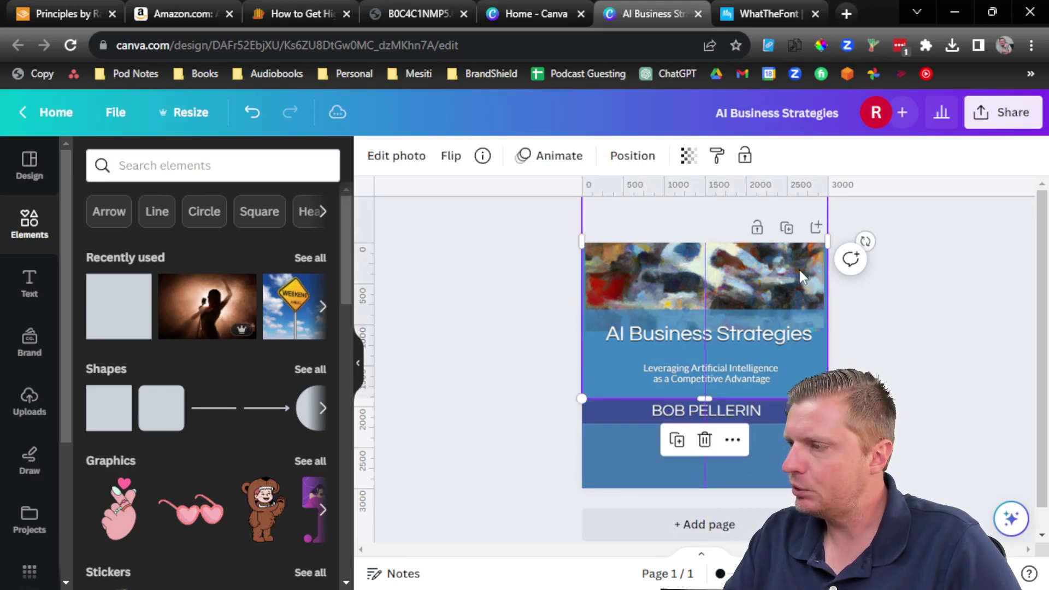
{"action": "left_click", "coordinate": [859, 320]}
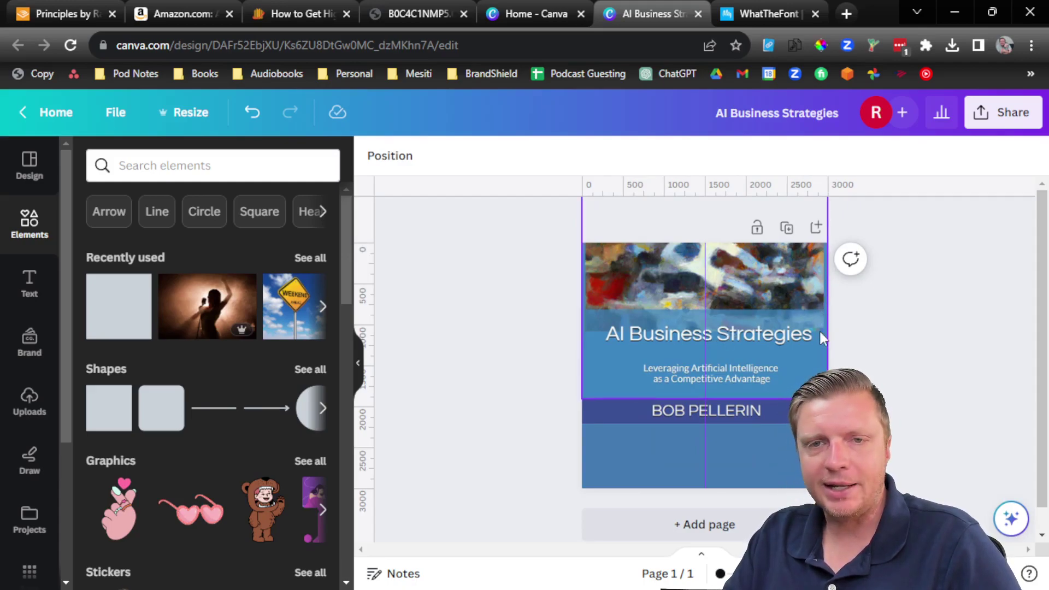
{"action": "left_click", "coordinate": [786, 289]}
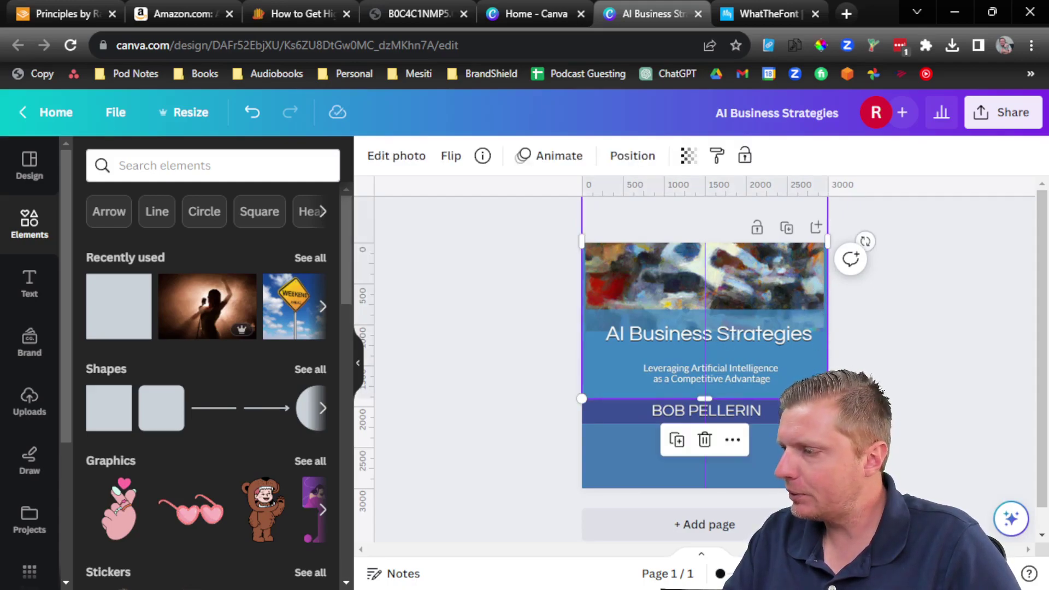
{"action": "left_click_drag", "start_coordinate": [828, 398], "coordinate": [894, 386]}
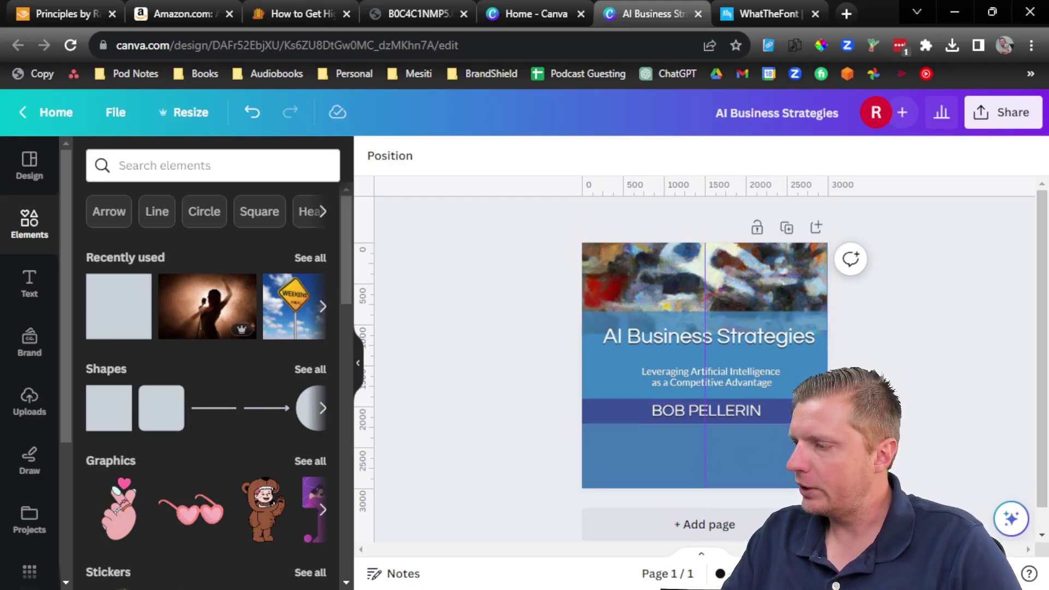
Download the cover as a 3000 × 3000 px PNG named AI Business Strategies
{"action": "left_click", "coordinate": [991, 120]}
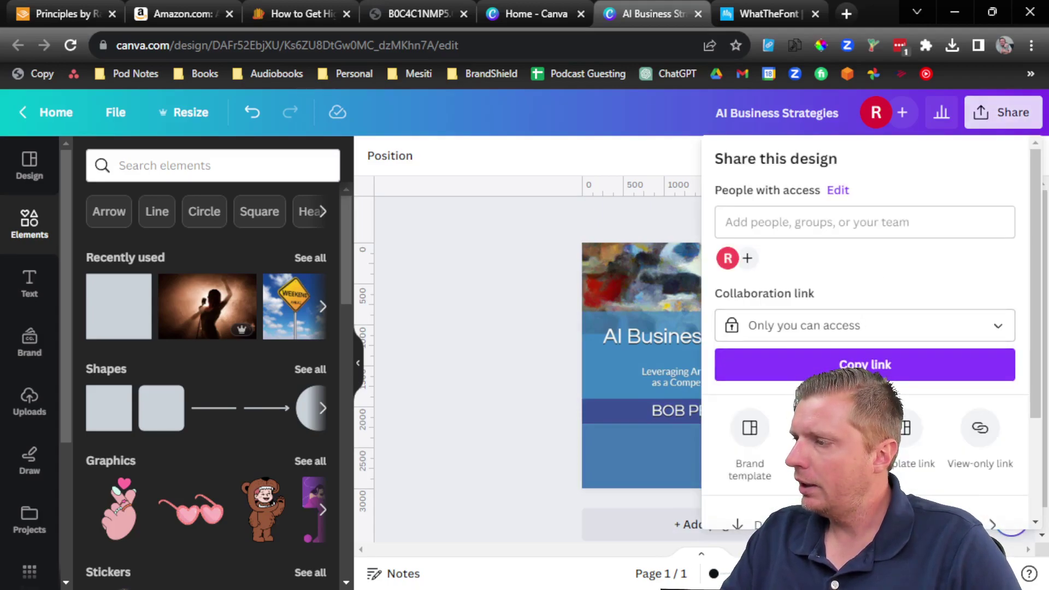
{"action": "scroll", "coordinate": [831, 208], "scroll_direction": "down", "scroll_amount": 3}
{"action": "left_click", "coordinate": [776, 379]}
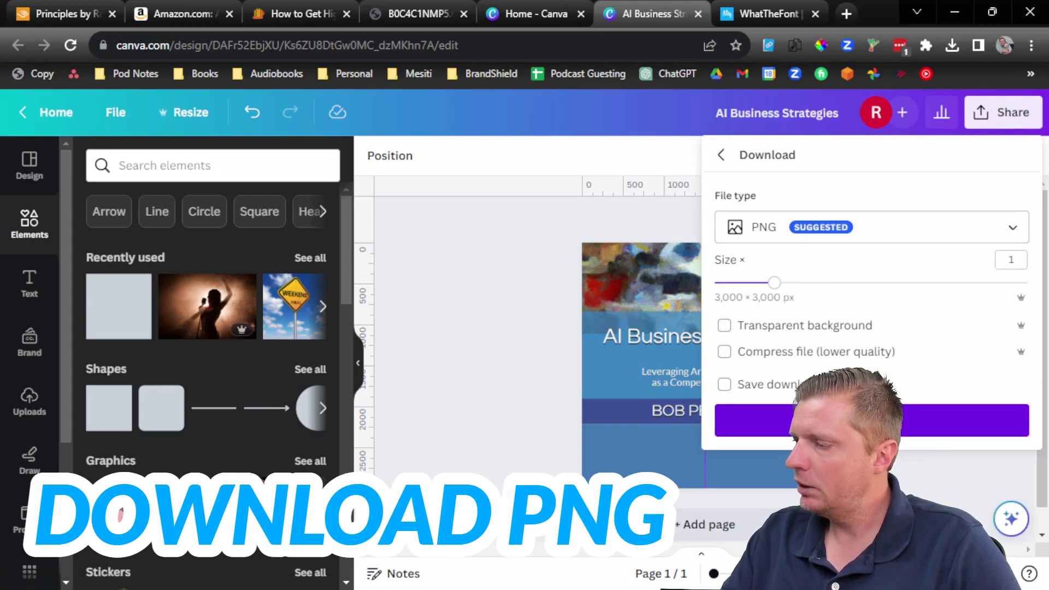
{"action": "left_click", "coordinate": [739, 421]}
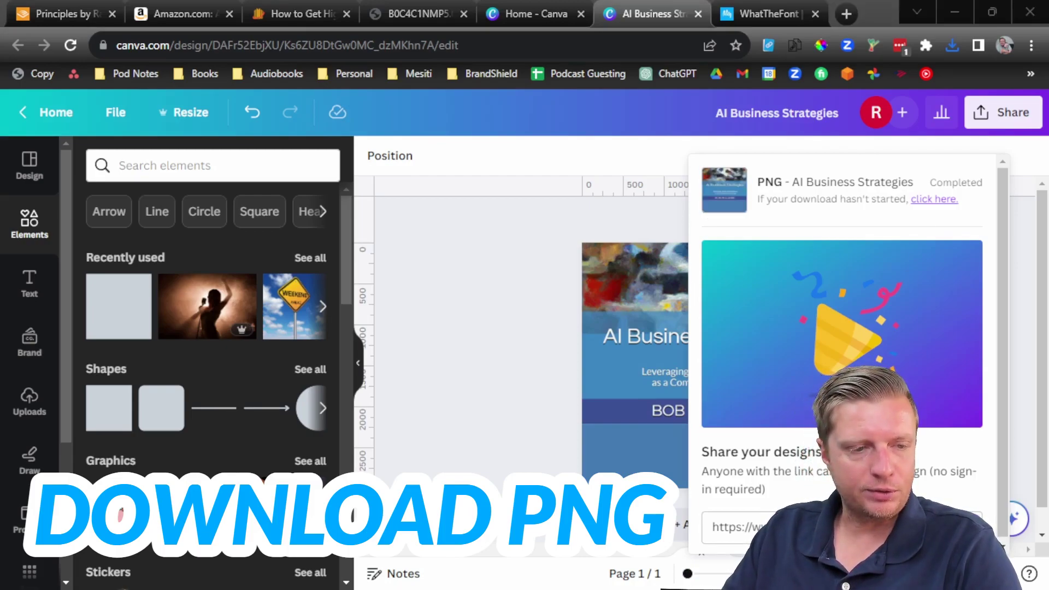
{"action": "key", "text": "alt+F4"}
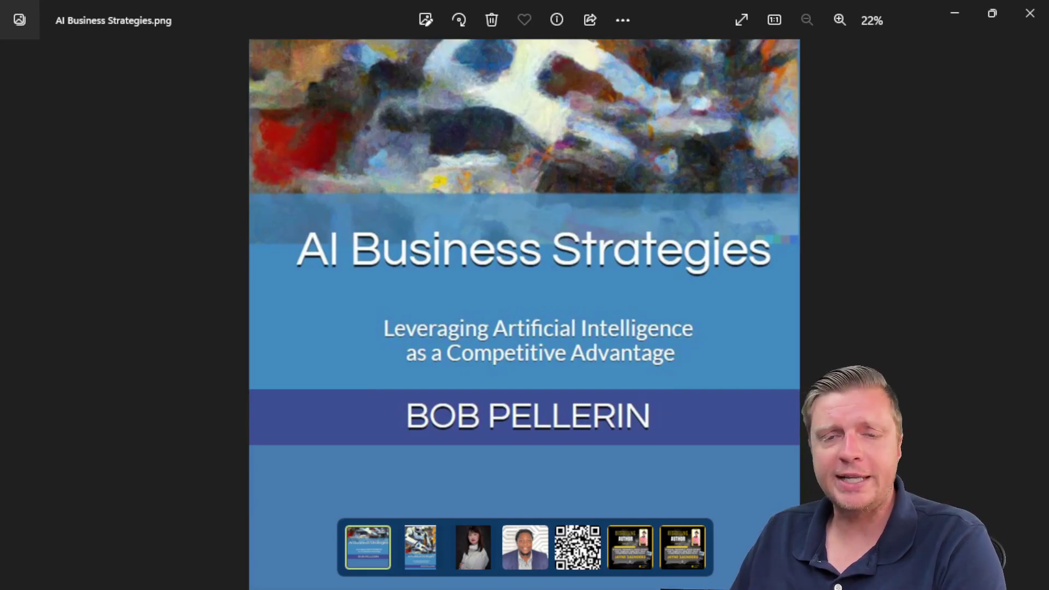
Minimize the Photos viewer showing AI Business Strategies.png
{"action": "left_click", "coordinate": [966, 10]}
Browse the ereader-palace, Amazon and Canva Home tabs, then close the AI Business Strategies download panel
{"action": "left_click", "coordinate": [275, 6]}
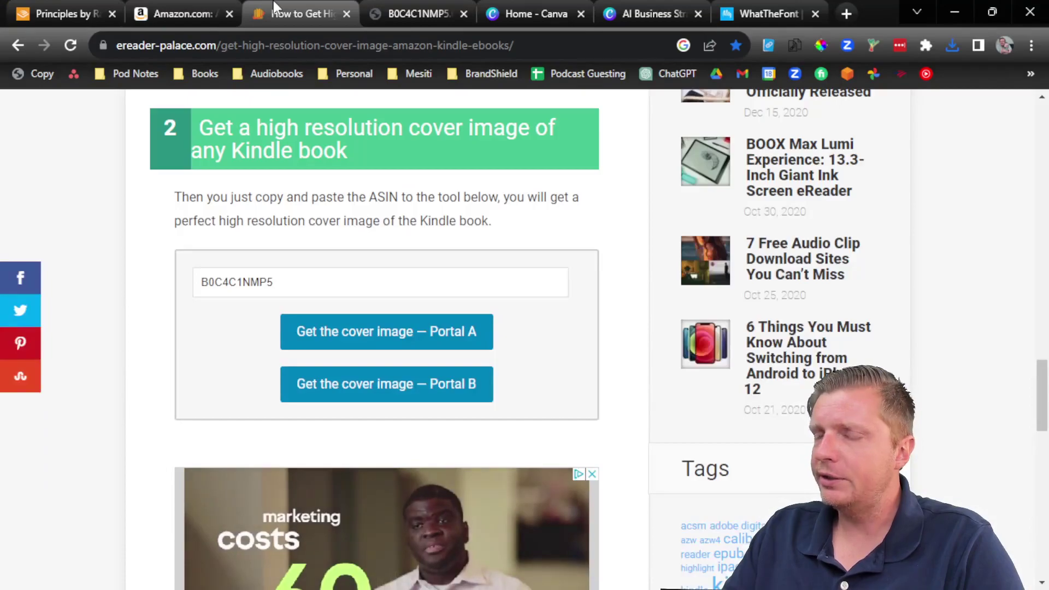
{"action": "left_click", "coordinate": [185, 11]}
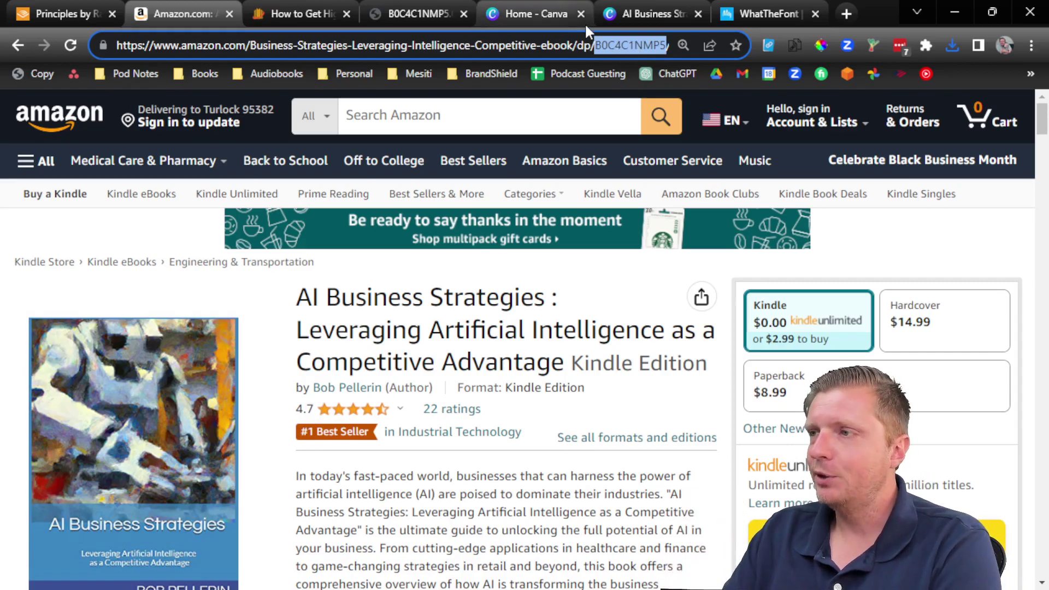
{"action": "mouse_move", "coordinate": [585, 22]}
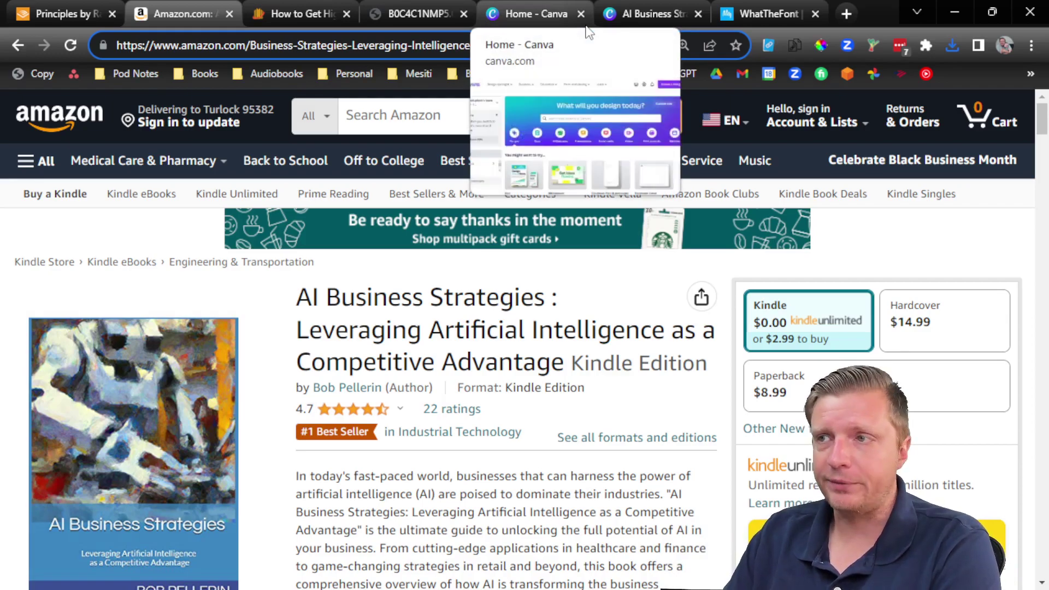
{"action": "left_click", "coordinate": [531, 4]}
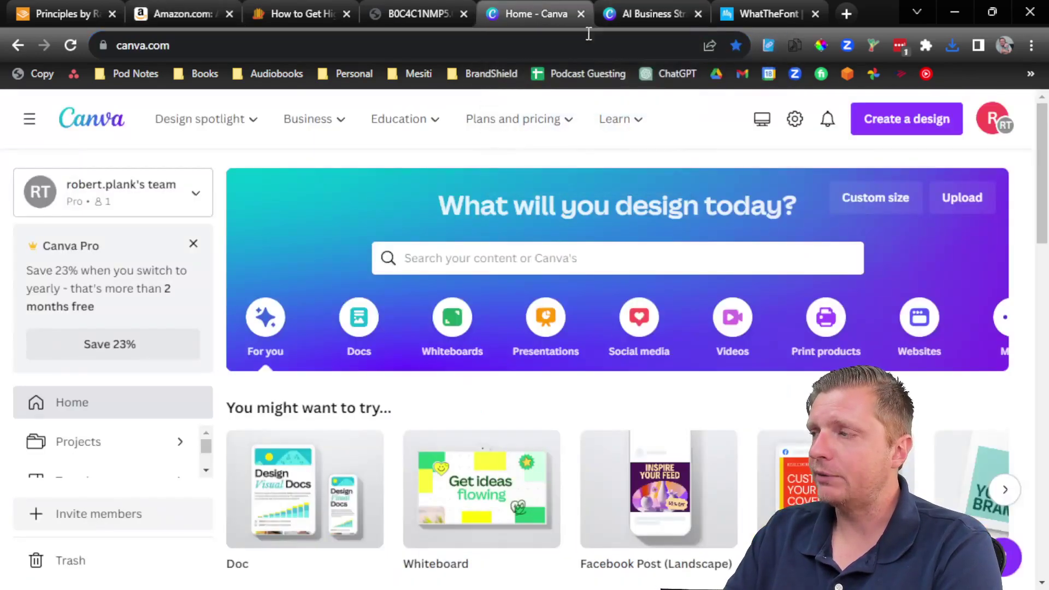
{"action": "left_click", "coordinate": [874, 126]}
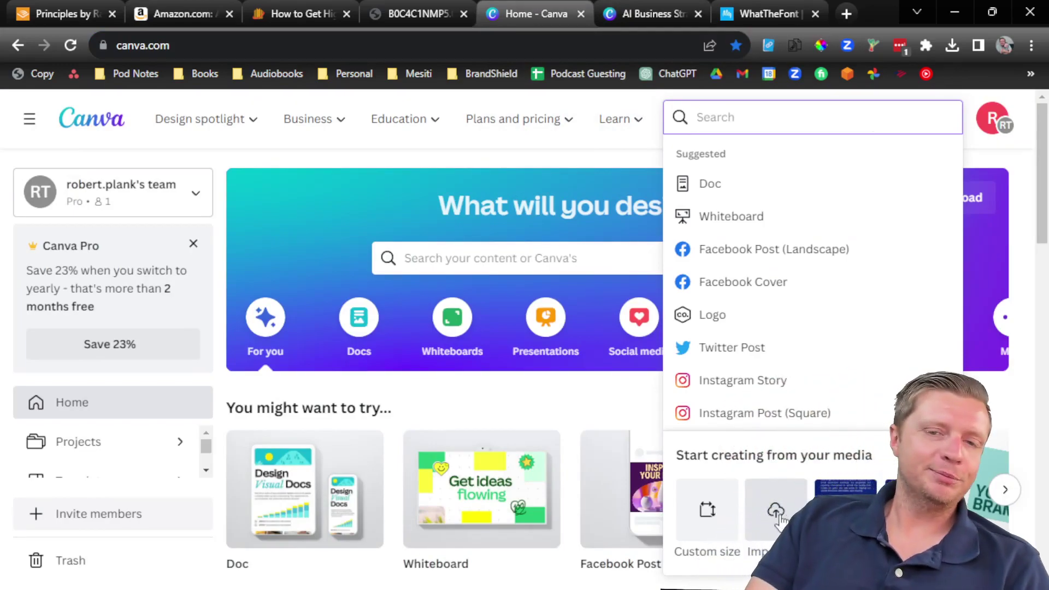
{"action": "left_click", "coordinate": [664, 12]}
{"action": "left_click", "coordinate": [530, 338]}
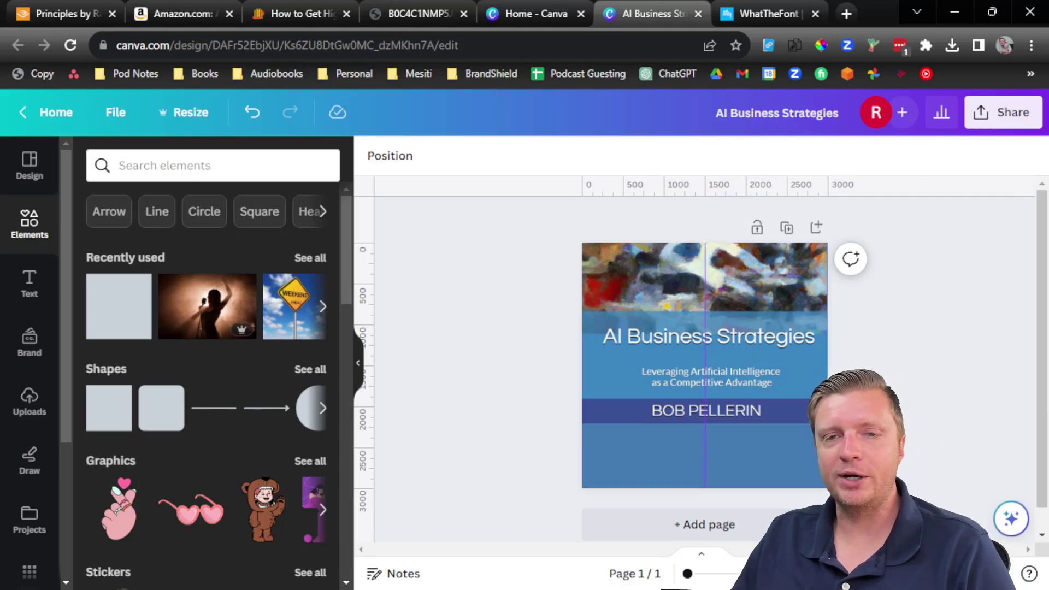